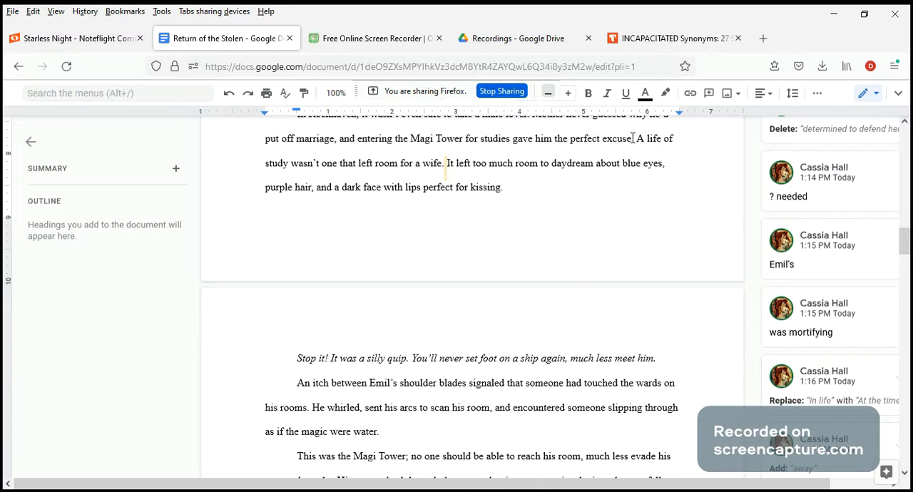
# Examine the repeated "left room" wording in the "A life of study" passage and read the comment attached before "It left too much room".
pyautogui.moveTo(636, 138); pyautogui.dragTo(663, 187)
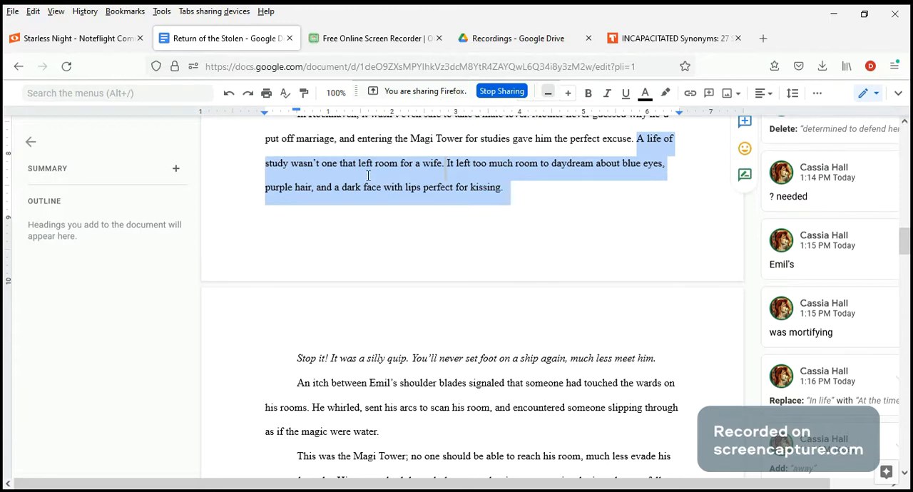
pyautogui.click(405, 170)
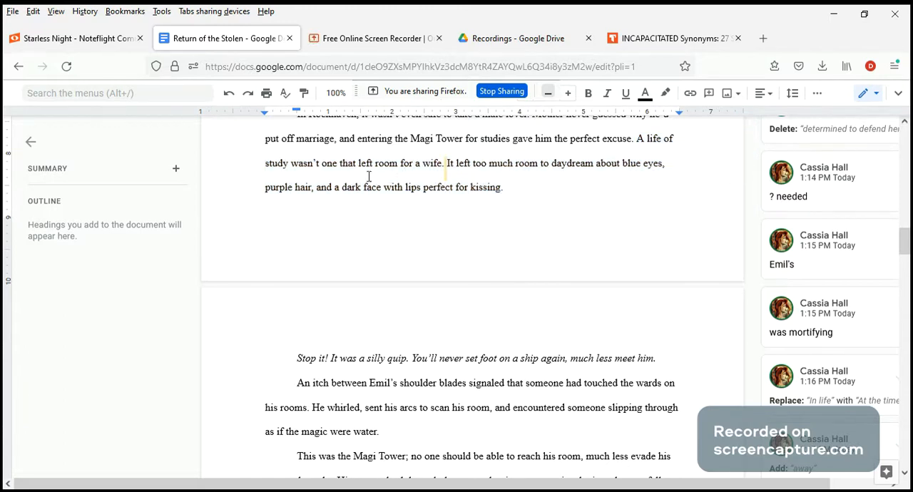
pyautogui.moveTo(358, 164); pyautogui.dragTo(398, 170)
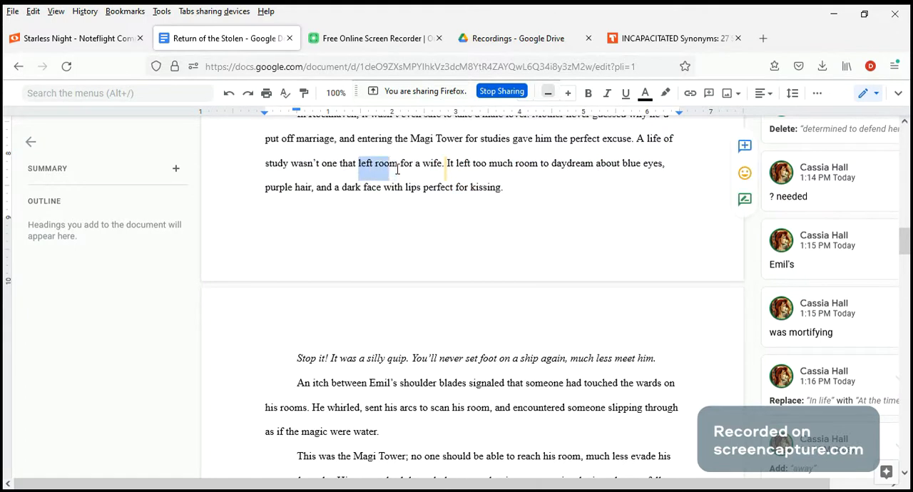
pyautogui.click(456, 163)
pyautogui.moveTo(457, 163); pyautogui.dragTo(537, 163)
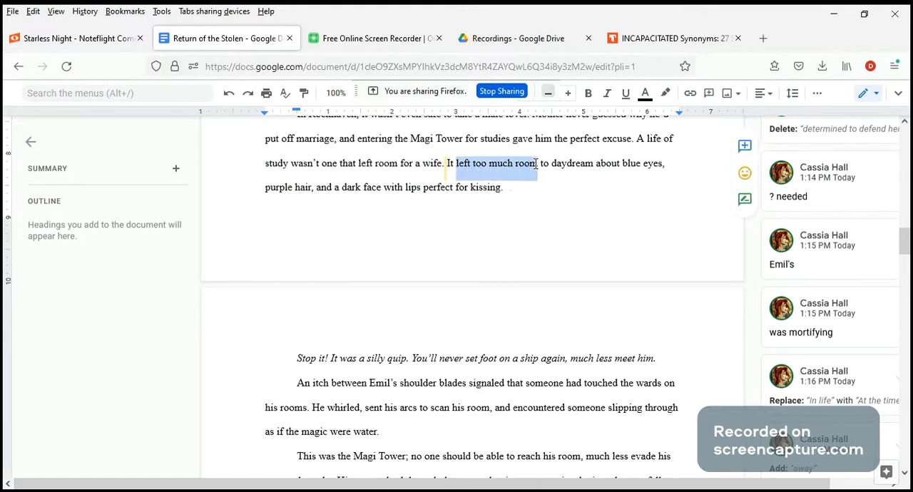
pyautogui.click(534, 204)
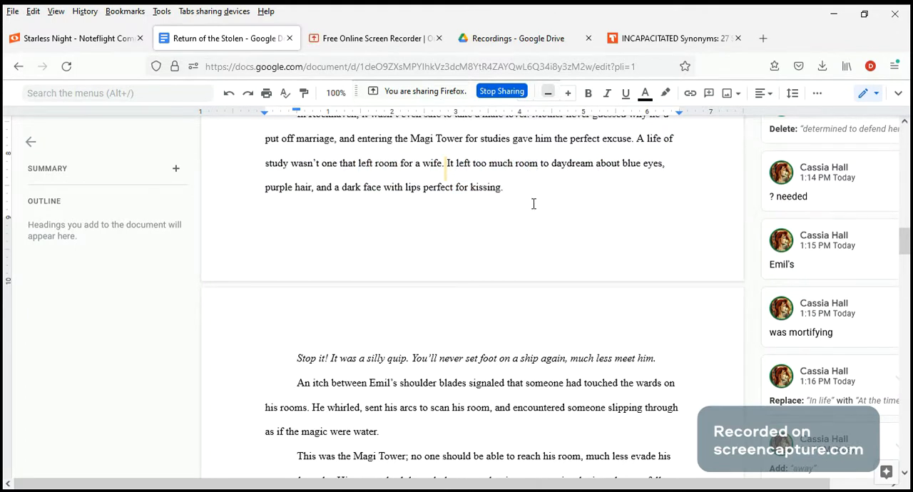
pyautogui.click(446, 167)
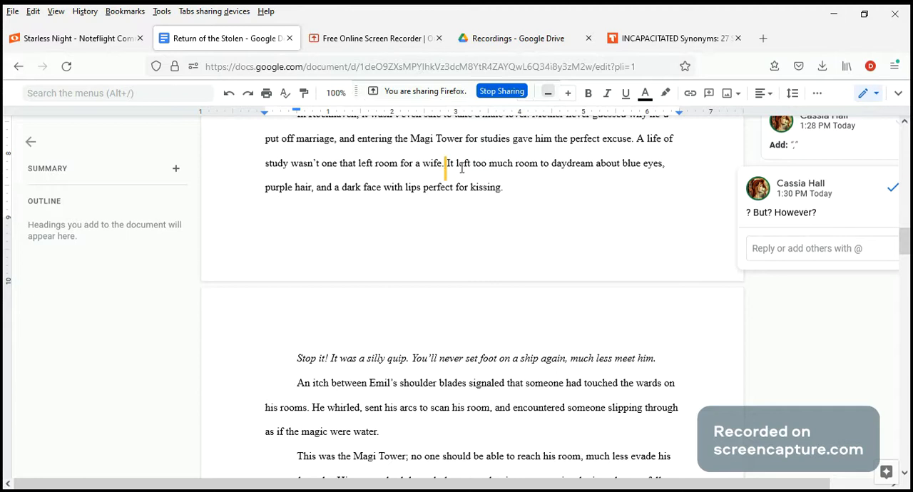
pyautogui.click(538, 167)
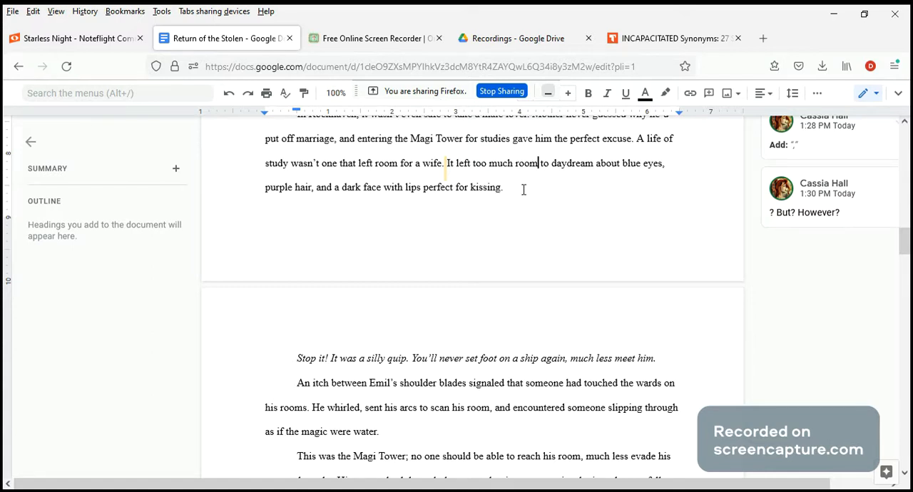
# Delete the "? But? However?" comment attached before the sentence "It left too much room".
pyautogui.moveTo(537, 164); pyautogui.dragTo(447, 162)
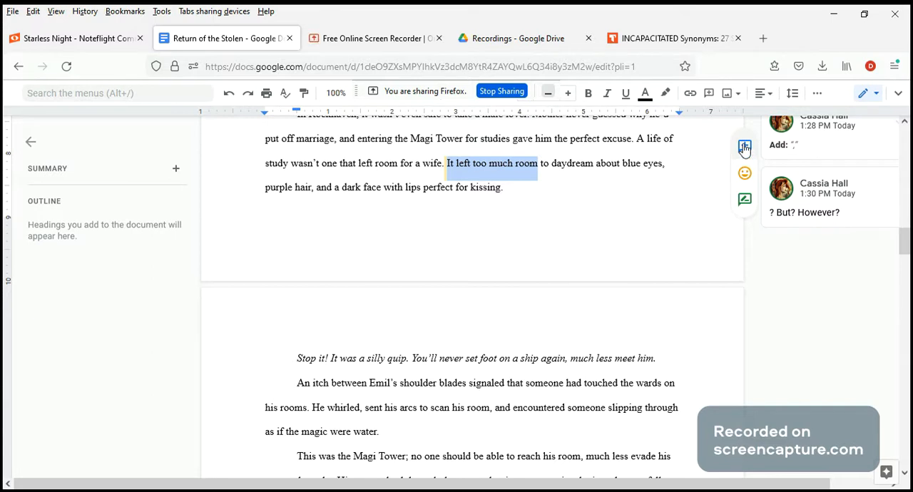
pyautogui.click(801, 216)
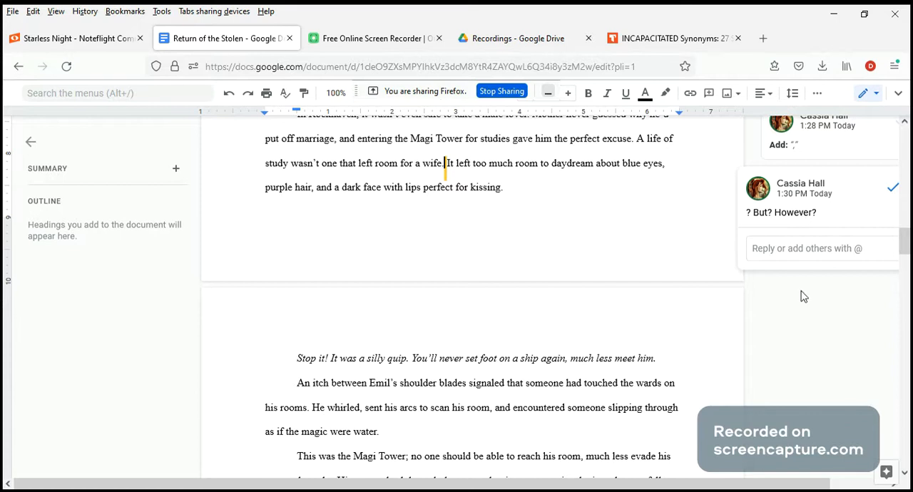
pyautogui.moveTo(738, 489); pyautogui.dragTo(776, 489)
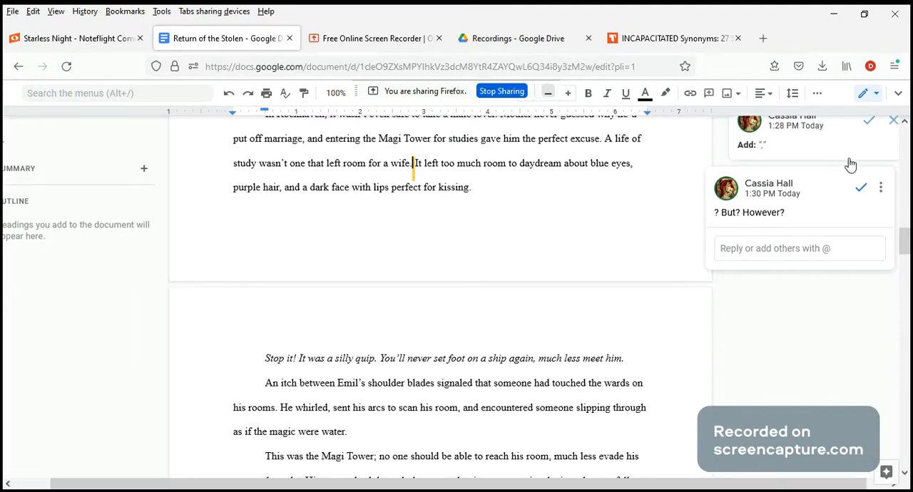
pyautogui.click(880, 187)
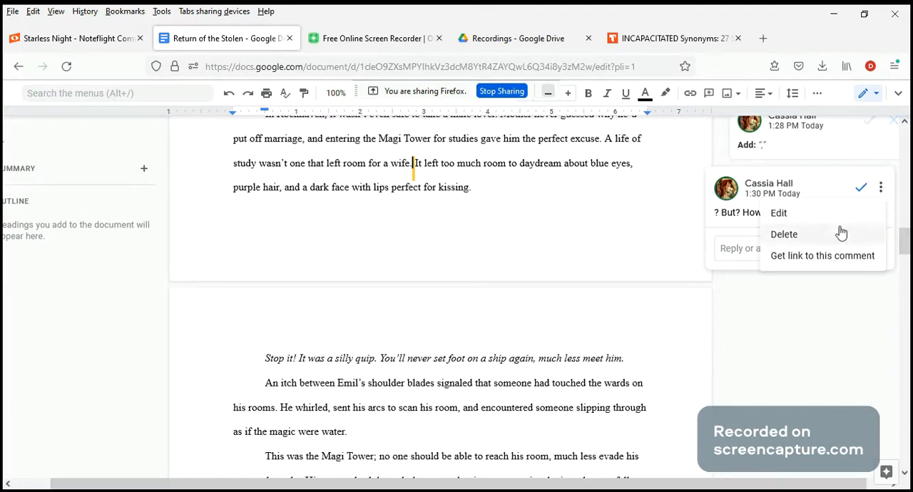
pyautogui.click(800, 239)
pyautogui.click(774, 197)
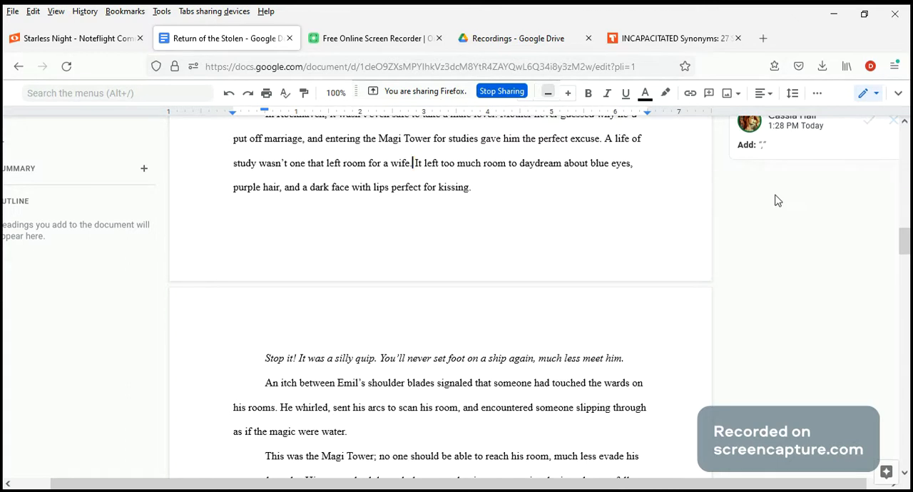
# Add the comment "There was room, though," to the phrase "It left too much room".
pyautogui.moveTo(416, 163); pyautogui.dragTo(506, 163)
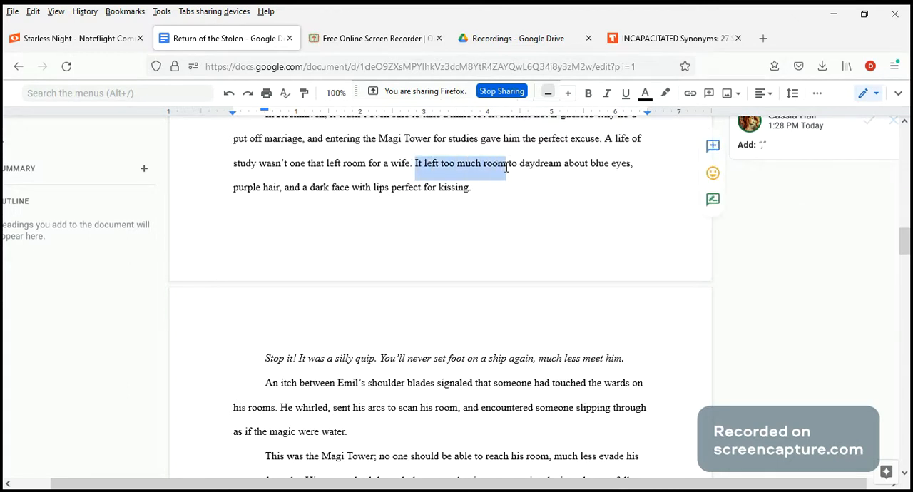
pyautogui.click(711, 151)
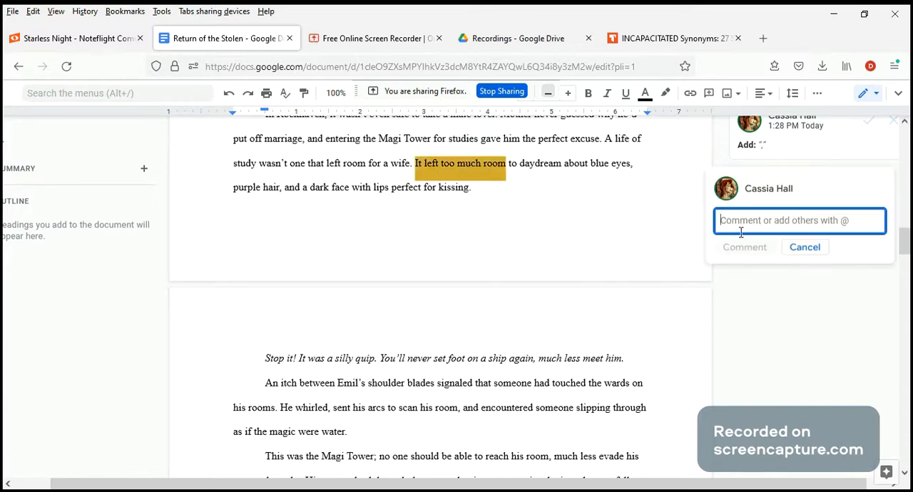
pyautogui.write("There's")
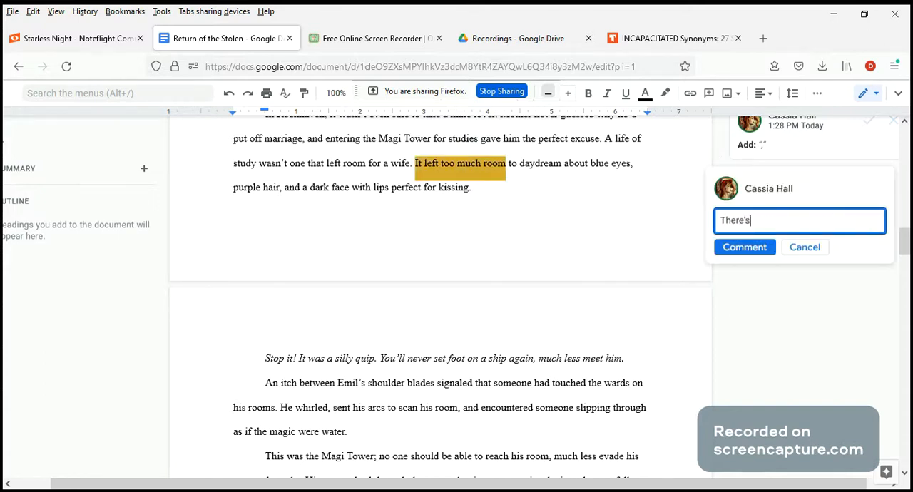
pyautogui.write(' room, though,')
pyautogui.click(751, 226)
pyautogui.press('BackSpace')
pyautogui.press('BackSpace')
pyautogui.write('was')
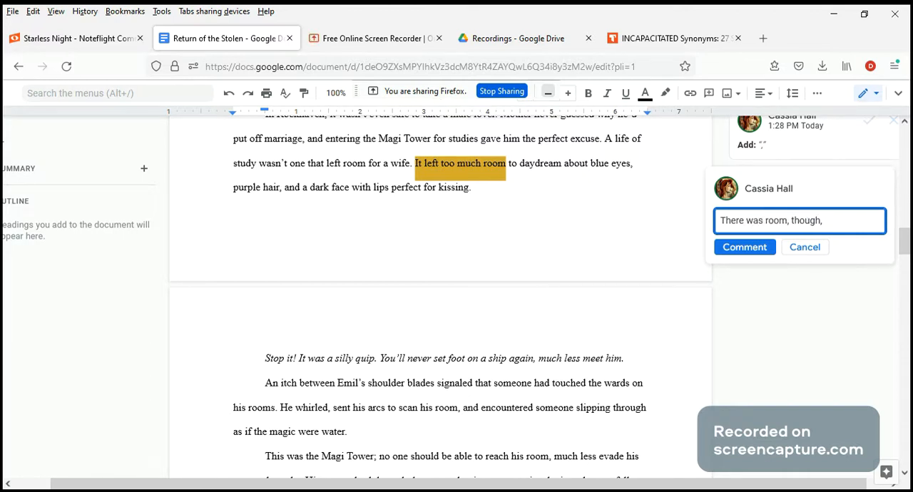
pyautogui.click(742, 250)
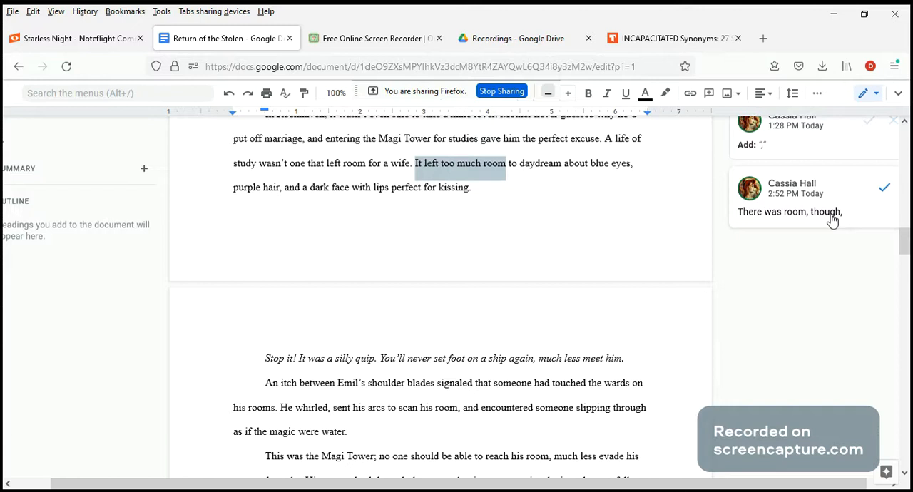
# Insert ", though," after "It left too much room" in the sentence about daydreaming.
pyautogui.click(508, 166)
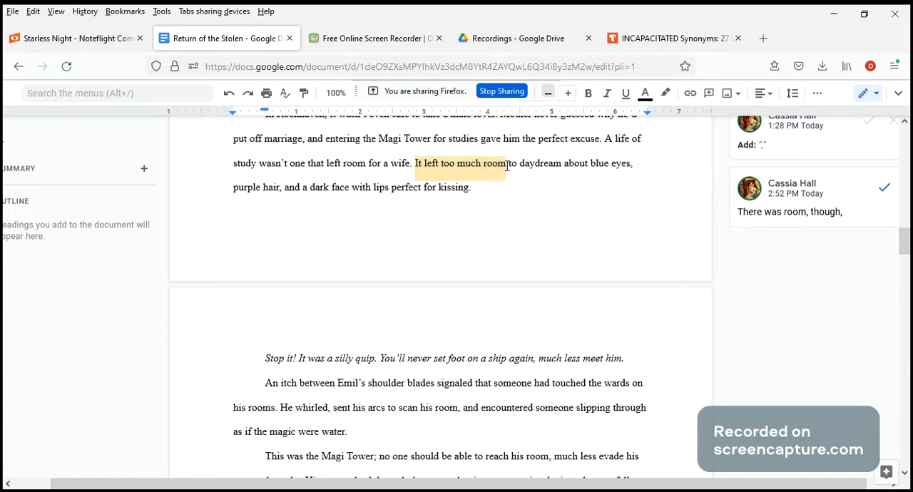
pyautogui.write(', though,')
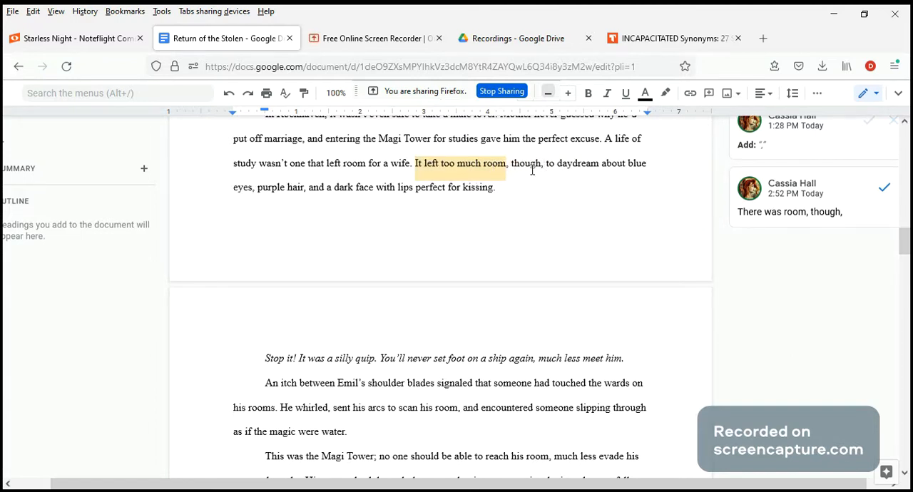
# Delete "room," before "though" directly in the text.
pyautogui.moveTo(542, 164); pyautogui.dragTo(514, 163)
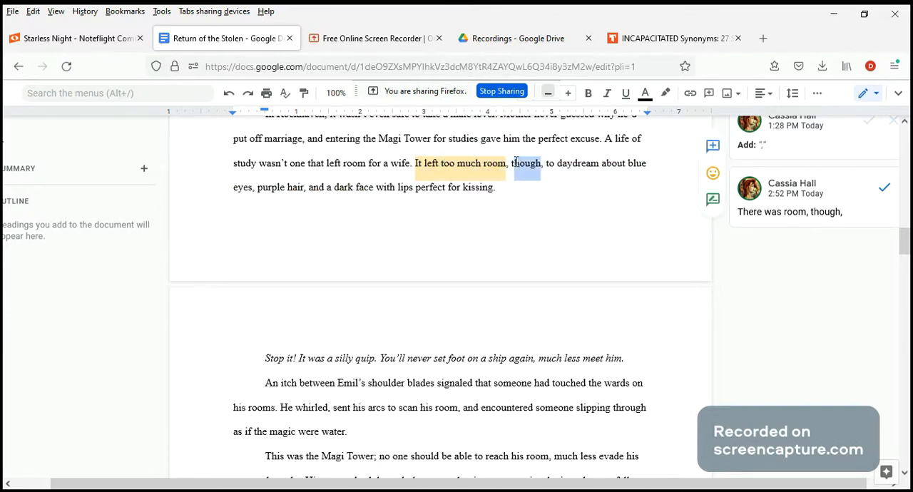
pyautogui.click(514, 163)
pyautogui.press('BackSpace')
pyautogui.press('BackSpace')
pyautogui.press('BackSpace')
pyautogui.press('BackSpace')
pyautogui.press('BackSpace')
pyautogui.press('BackSpace')
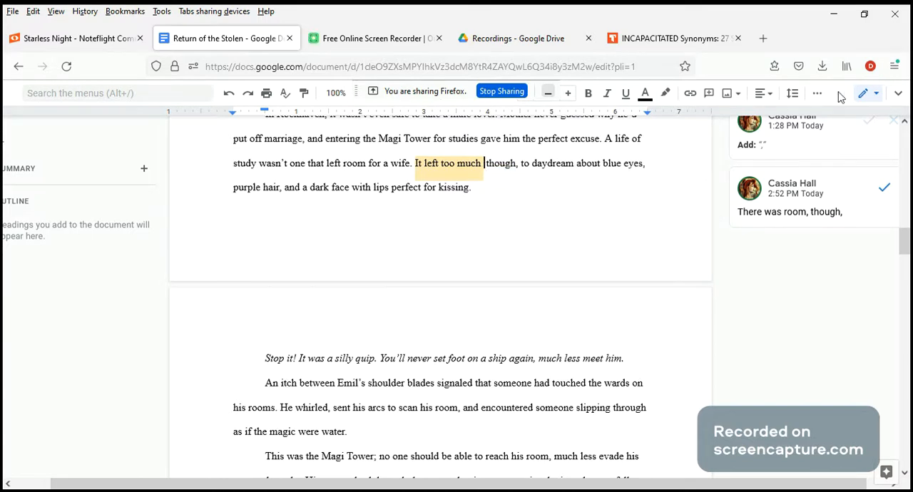
# Switch the document to Suggesting mode and return to the previous page in the browser history.
pyautogui.click(861, 99)
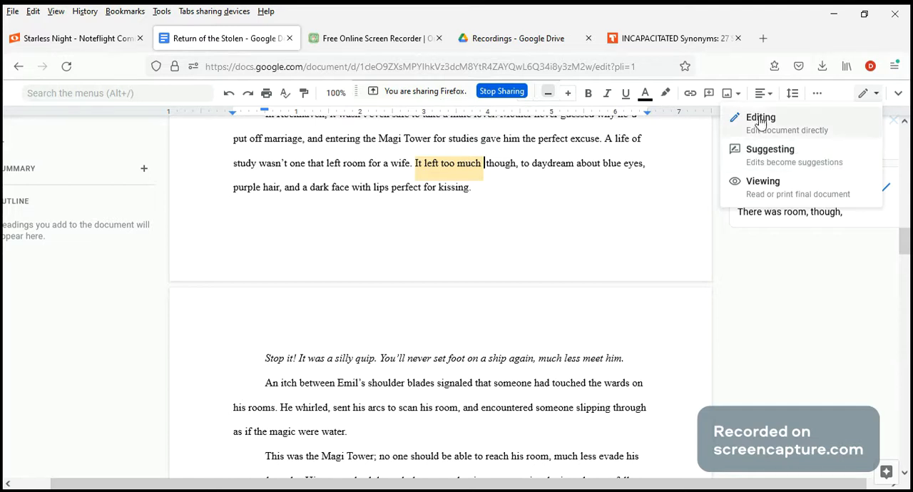
pyautogui.click(774, 151)
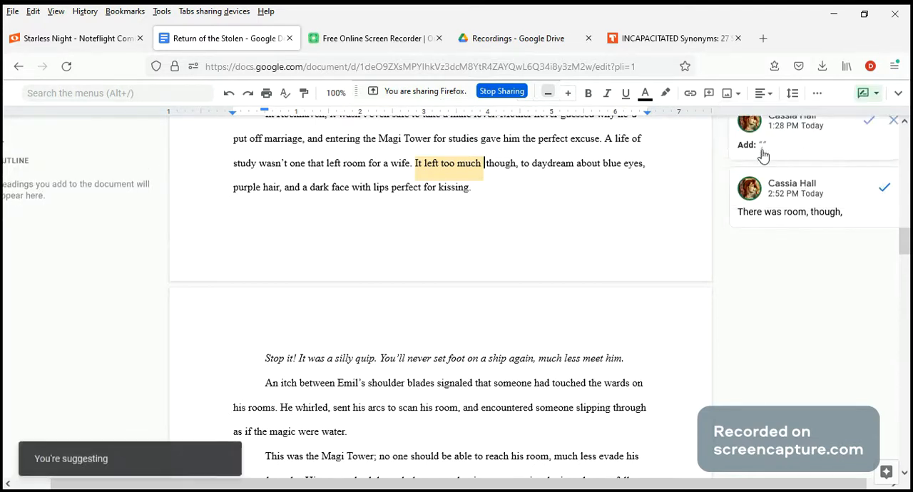
pyautogui.click(18, 66)
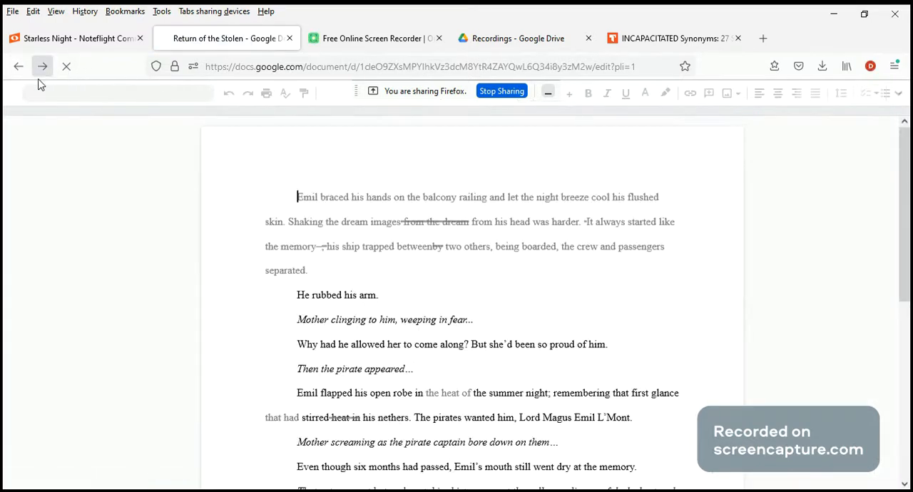
# Restore the word "room" after "It left too much" in the daydreaming sentence.
pyautogui.scroll(-8, 460, 269)
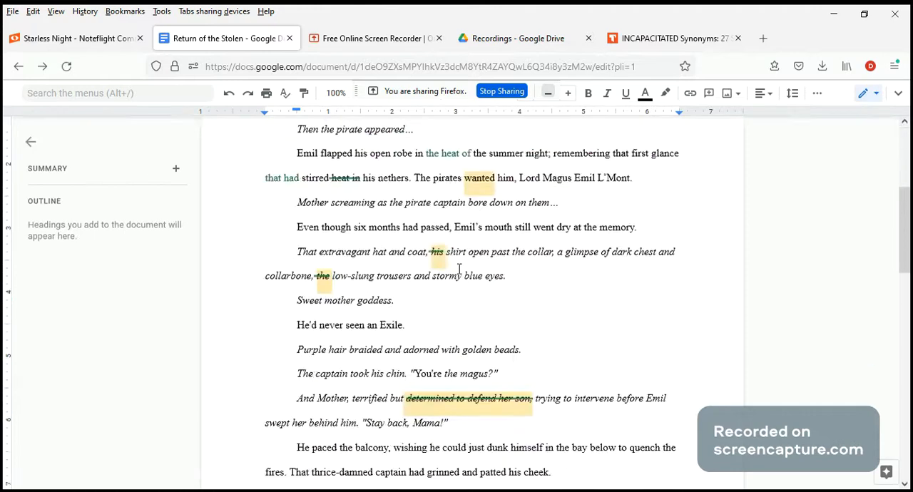
pyautogui.scroll(-10, 459, 269)
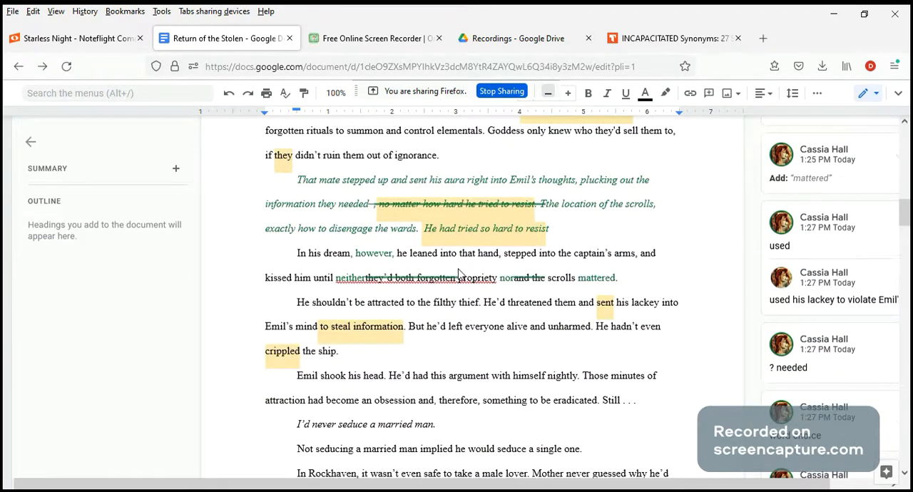
pyautogui.scroll(-3, 460, 275)
pyautogui.scroll(4, 458, 269)
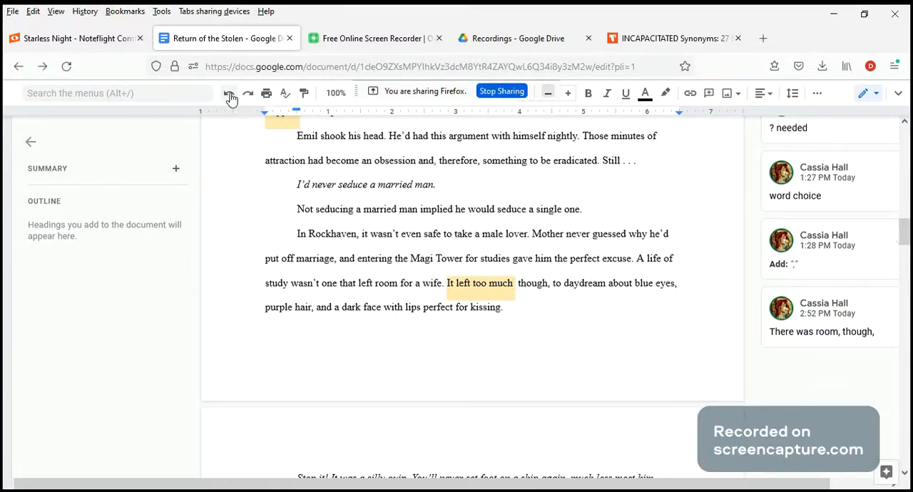
pyautogui.click(514, 283)
pyautogui.write('room')
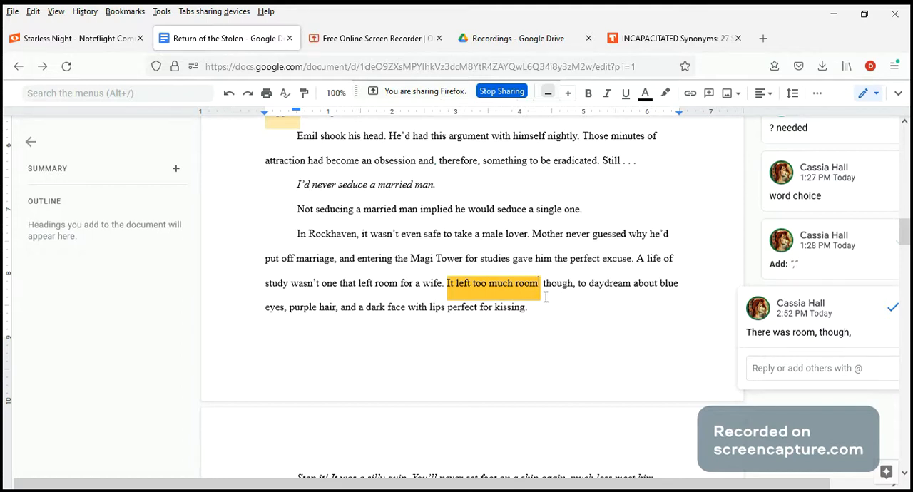
# Switch to Suggesting mode and suggest replacing "It left too much room" with "There was room,".
pyautogui.click(875, 94)
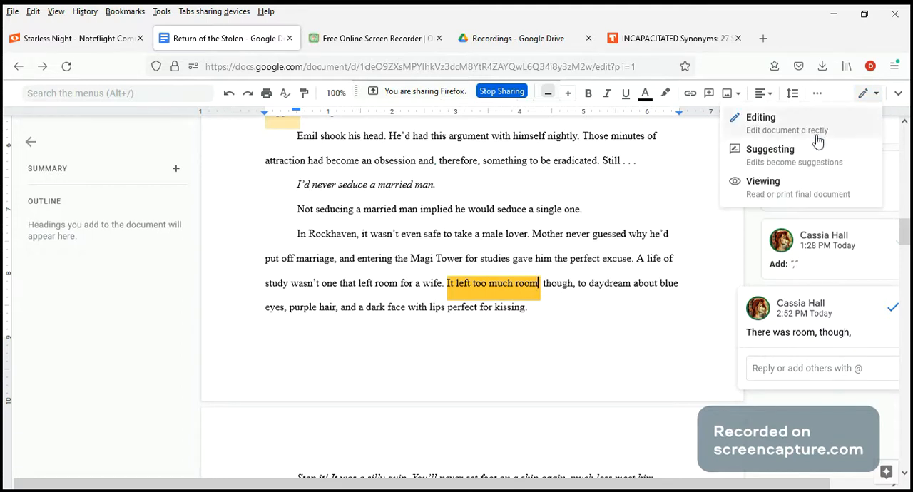
pyautogui.click(783, 161)
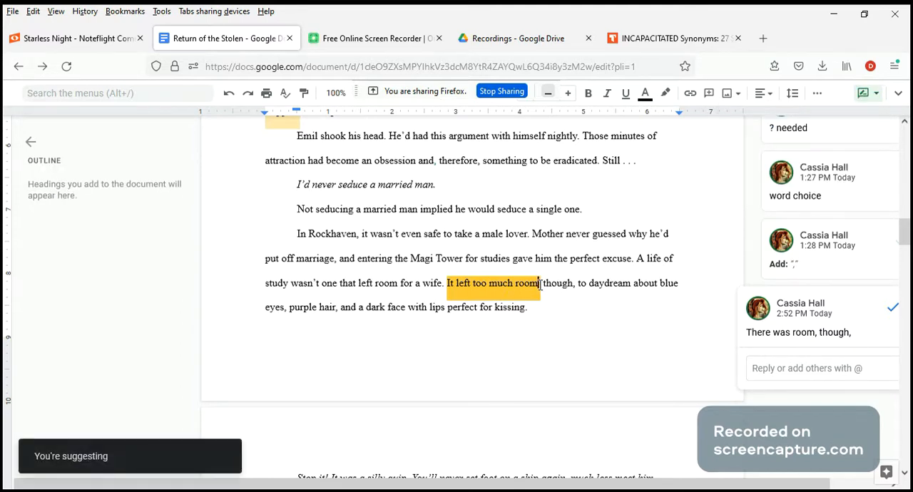
pyautogui.press('BackSpace')
pyautogui.press('BackSpace')
pyautogui.press('BackSpace')
pyautogui.press('BackSpace')
pyautogui.press('BackSpace')
pyautogui.press('BackSpace')
pyautogui.press('BackSpace')
pyautogui.press('BackSpace')
pyautogui.press('BackSpace')
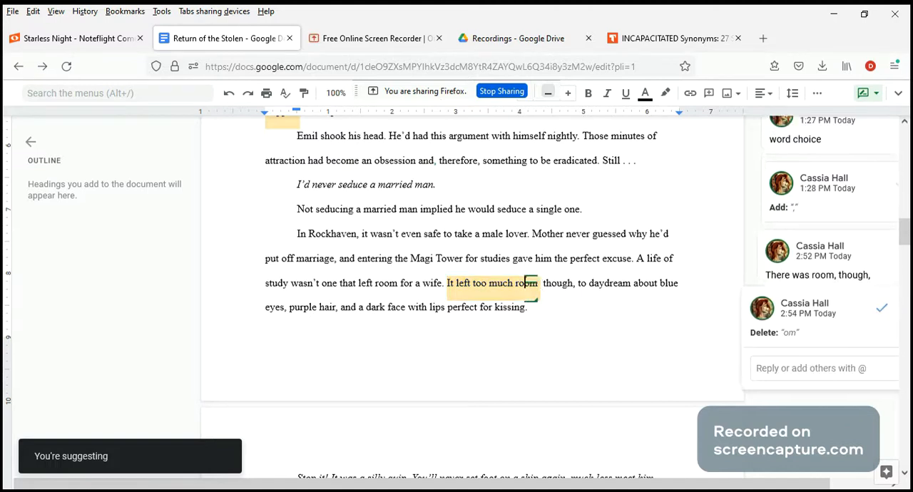
pyautogui.press('BackSpace')
pyautogui.press('BackSpace')
pyautogui.press('BackSpace')
pyautogui.press('BackSpace')
pyautogui.press('BackSpace')
pyautogui.press('BackSpace')
pyautogui.press('BackSpace')
pyautogui.press('BackSpace')
pyautogui.press('BackSpace')
pyautogui.press('BackSpace')
pyautogui.press('BackSpace')
pyautogui.press('BackSpace')
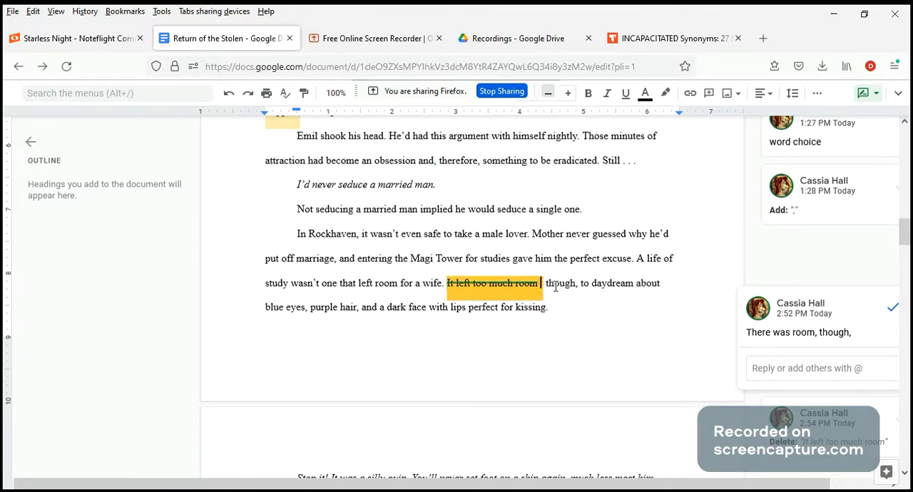
pyautogui.write('There was room')
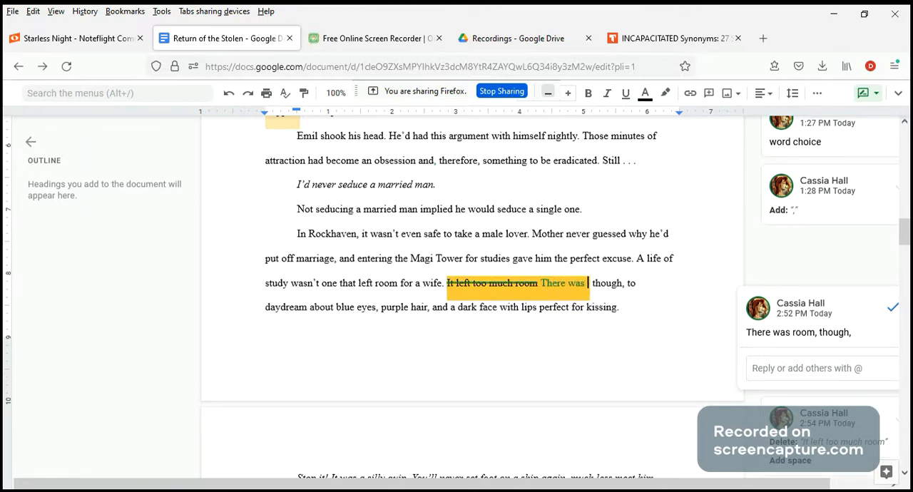
pyautogui.write(',')
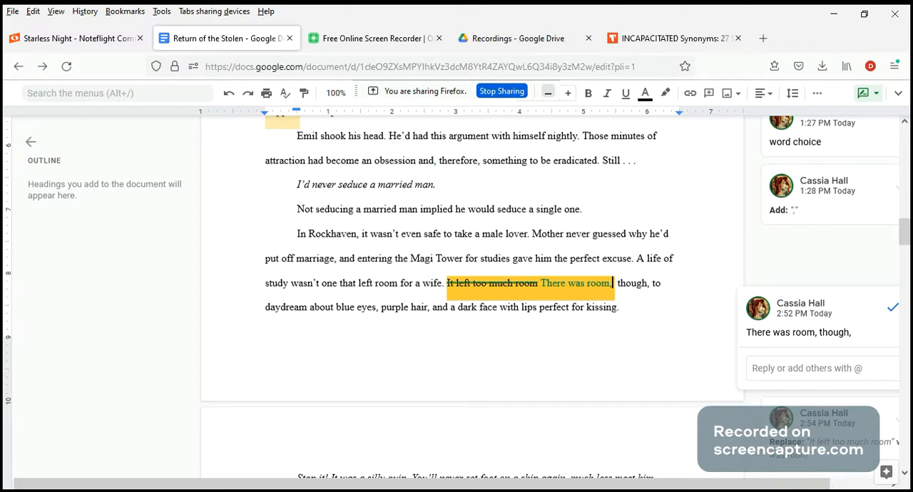
# Suggest deleting the extra space between "There was room," and "though" in the daydreaming sentence.
pyautogui.press('Delete')
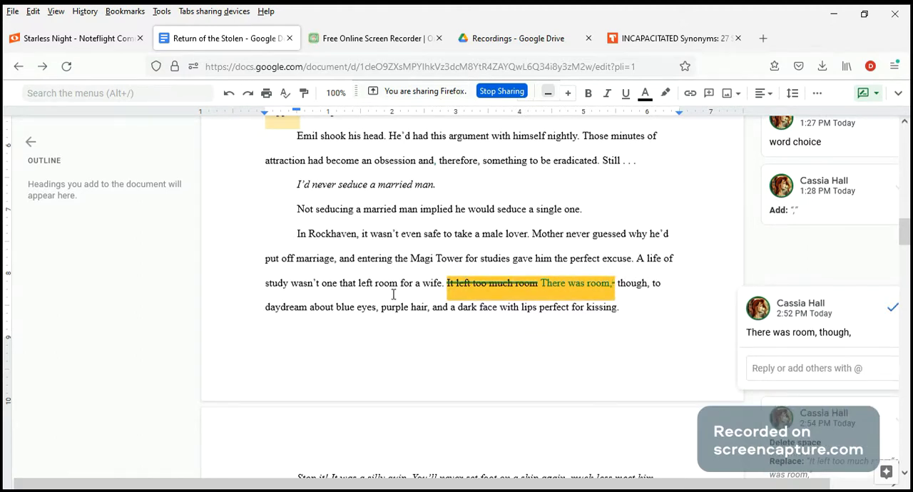
pyautogui.click(418, 346)
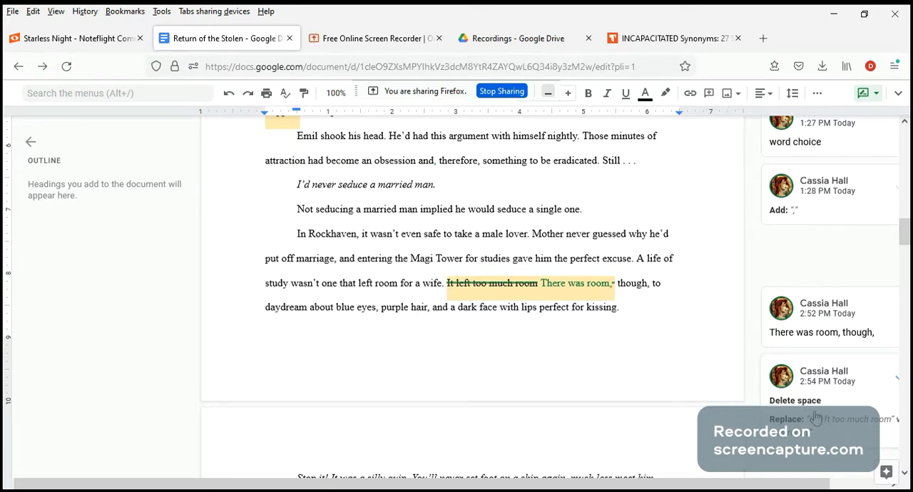
pyautogui.moveTo(619, 286); pyautogui.dragTo(647, 287)
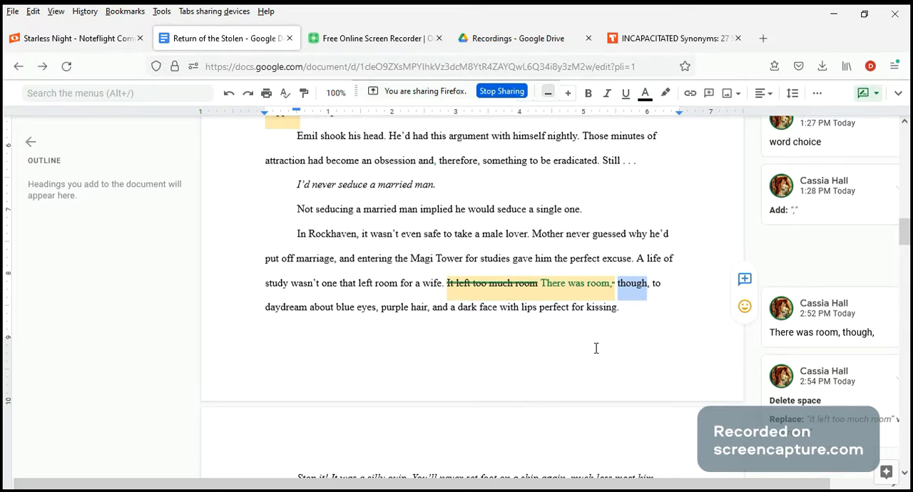
# Reply "artefacts" to the "??" comment on "archeological discoveries" in the paragraph about the scrolls.
pyautogui.scroll(5, 596, 348)
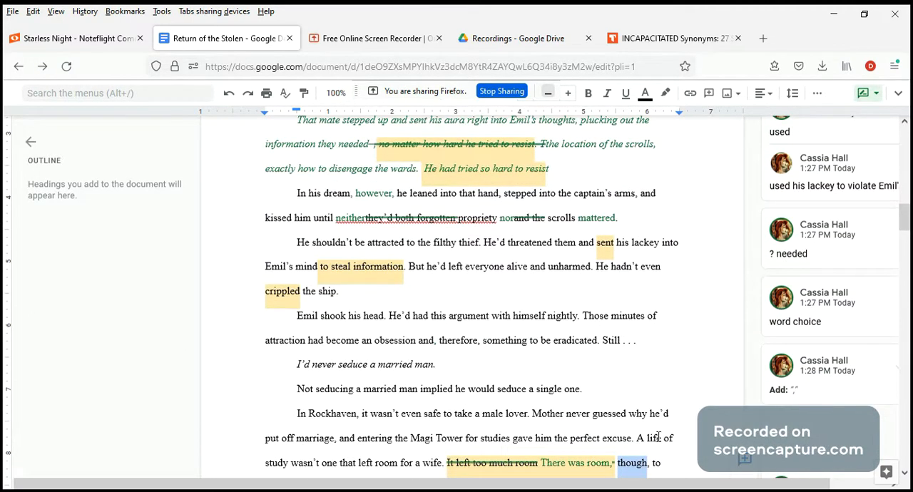
pyautogui.scroll(-3, 660, 438)
pyautogui.scroll(5, 657, 423)
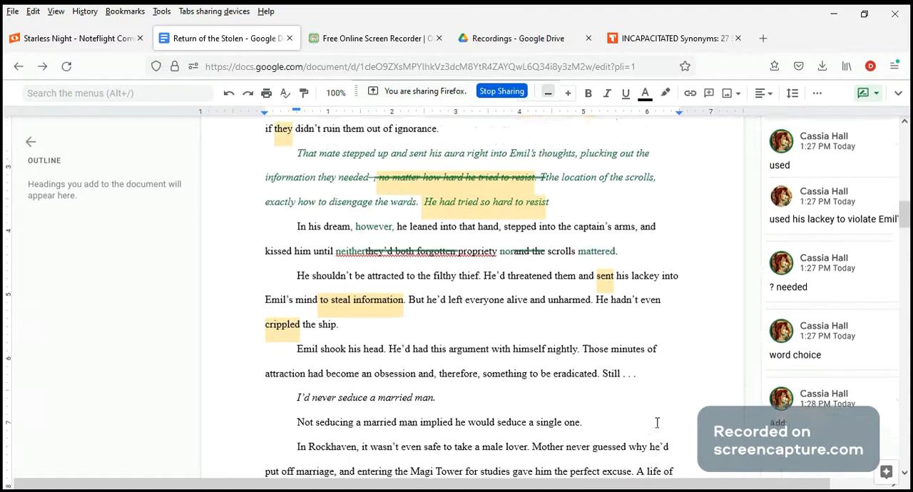
pyautogui.scroll(5, 657, 423)
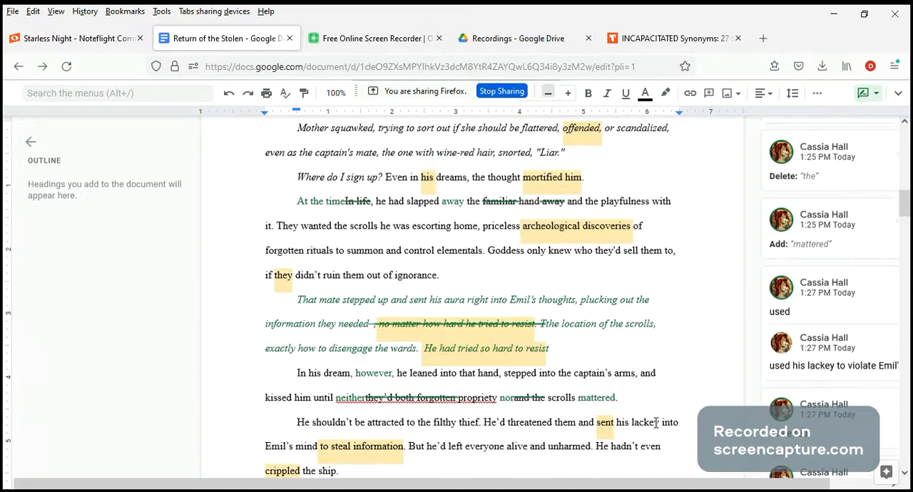
pyautogui.scroll(2, 657, 423)
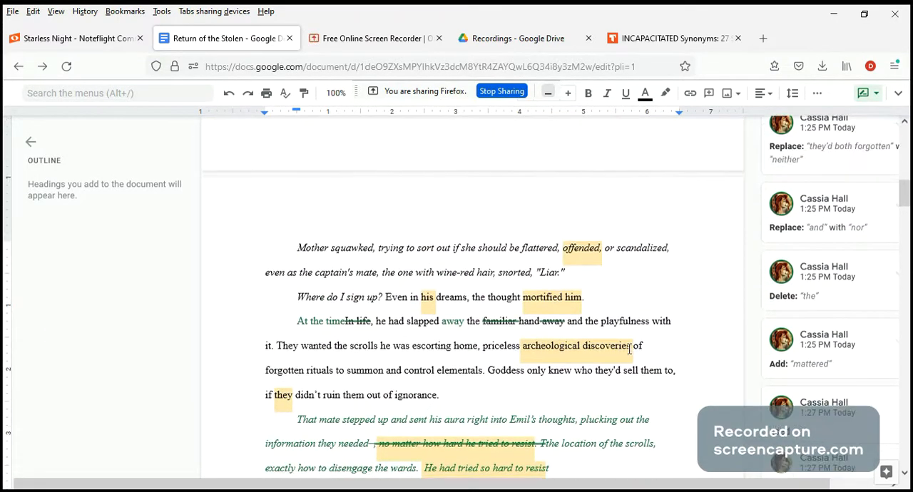
pyautogui.click(629, 347)
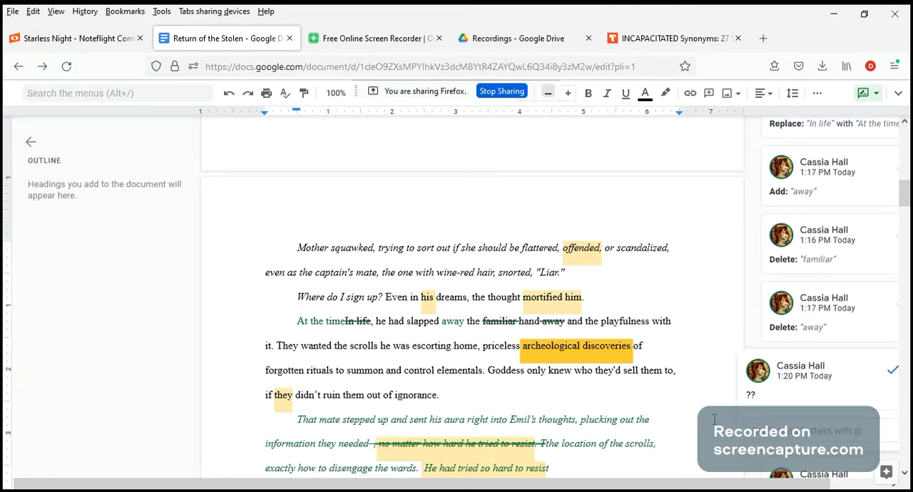
pyautogui.click(766, 436)
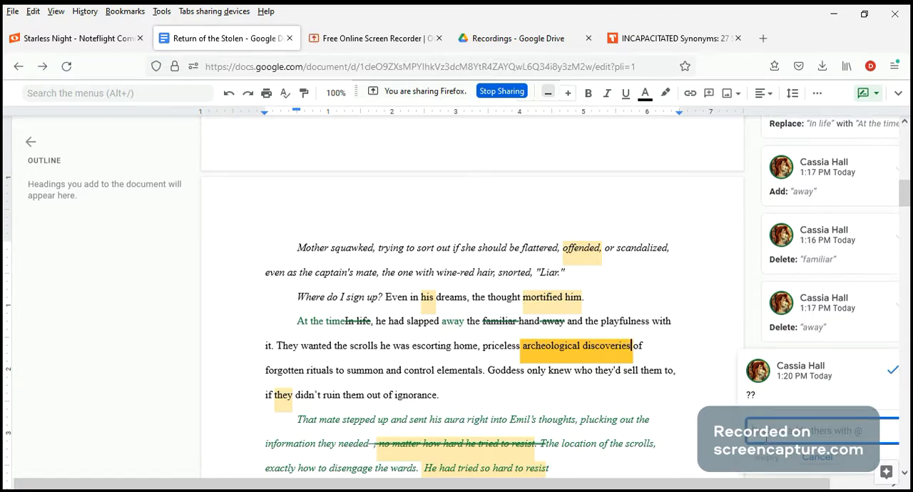
pyautogui.write('They')
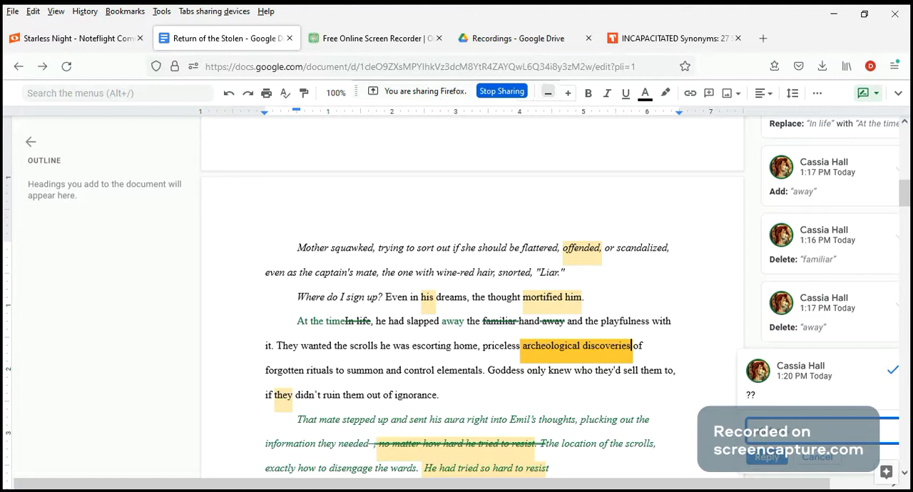
pyautogui.click(764, 458)
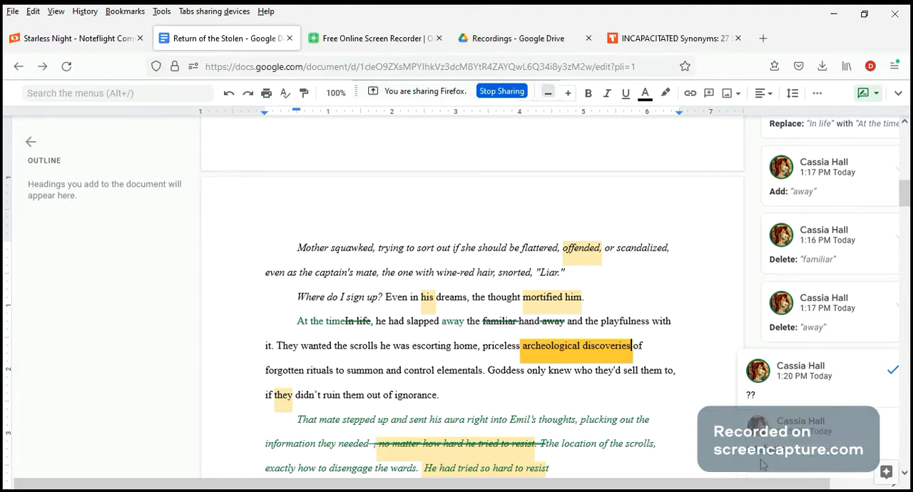
pyautogui.scroll(-1, 804, 393)
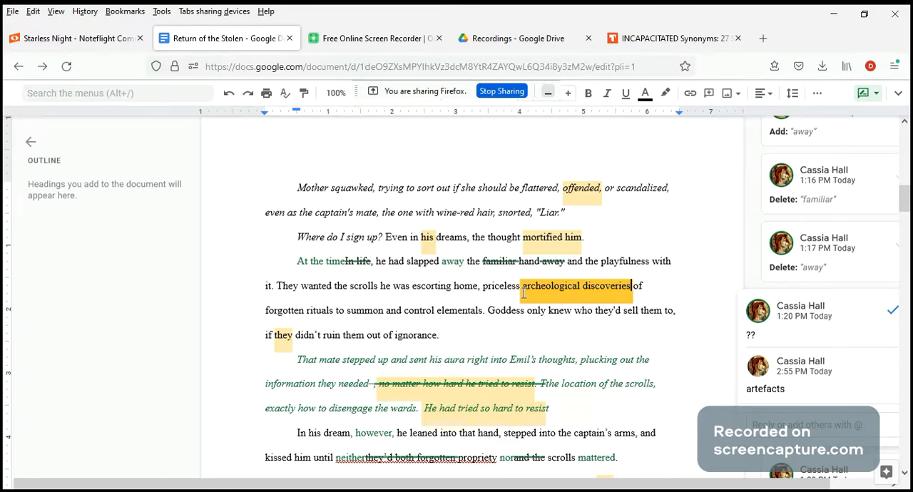
pyautogui.moveTo(523, 292); pyautogui.dragTo(632, 285)
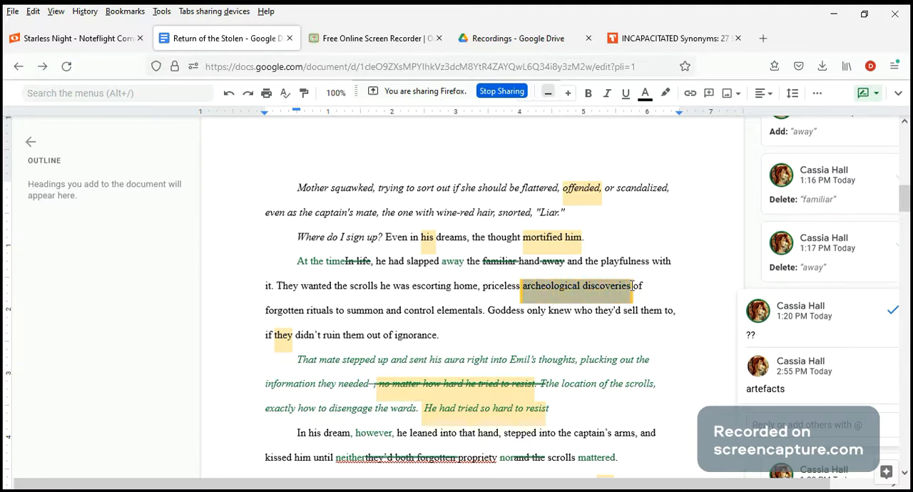
pyautogui.click(768, 397)
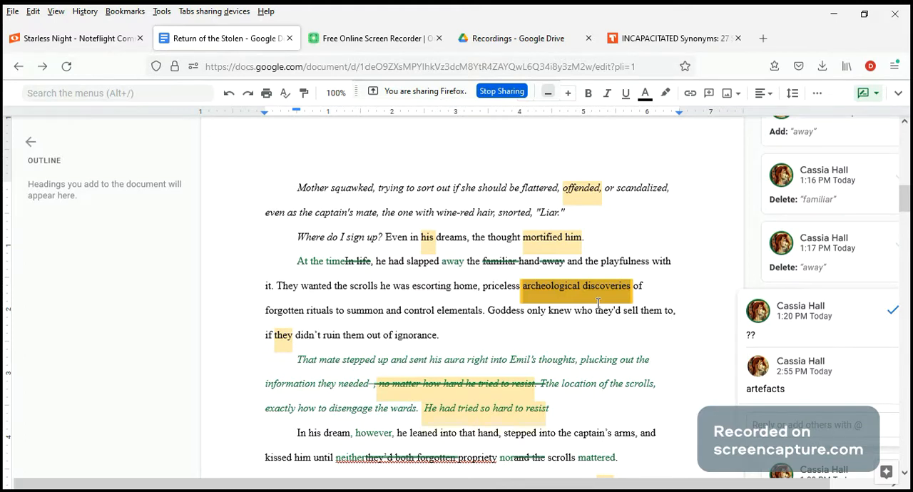
# Suggest replacing "of" with "depicting" after "archeological discoveries".
pyautogui.click(643, 290)
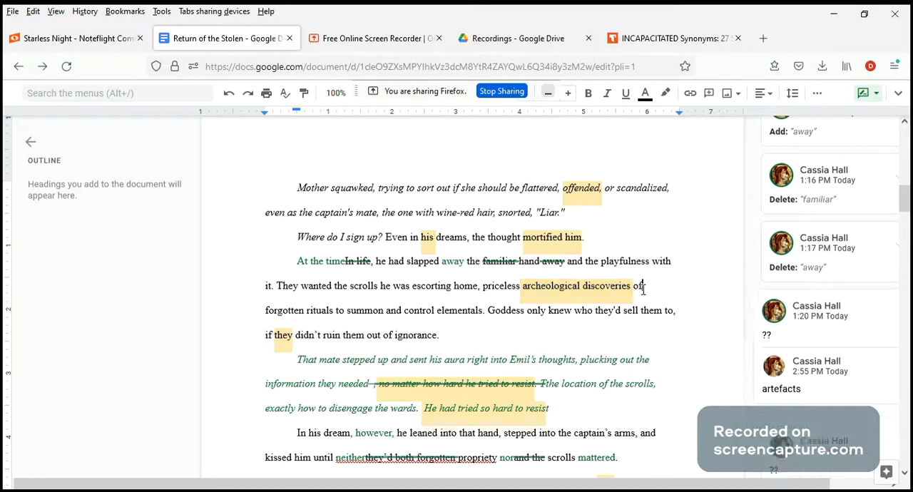
pyautogui.press('BackSpace')
pyautogui.press('BackSpace')
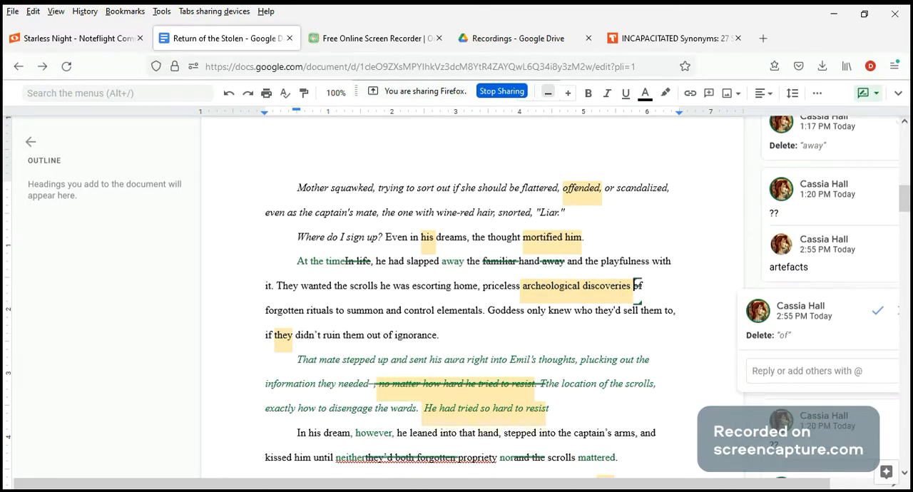
pyautogui.write('depicting')
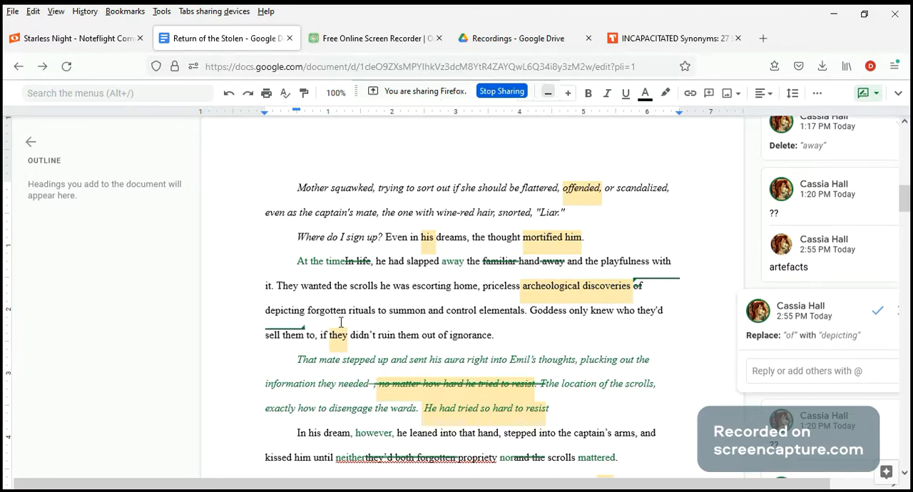
# Suggest rewording "to summon and control elementals" as "for summoning and controlling elementals".
pyautogui.click(386, 314)
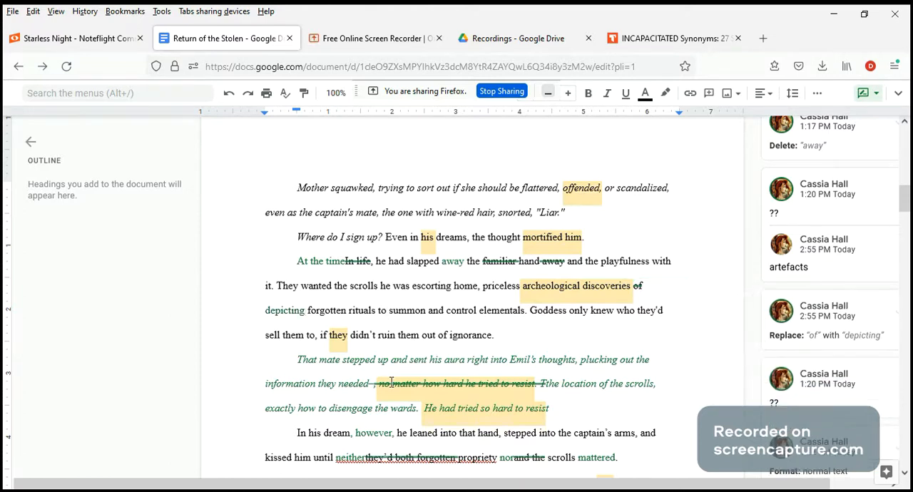
pyautogui.press('BackSpace')
pyautogui.press('BackSpace')
pyautogui.write('for')
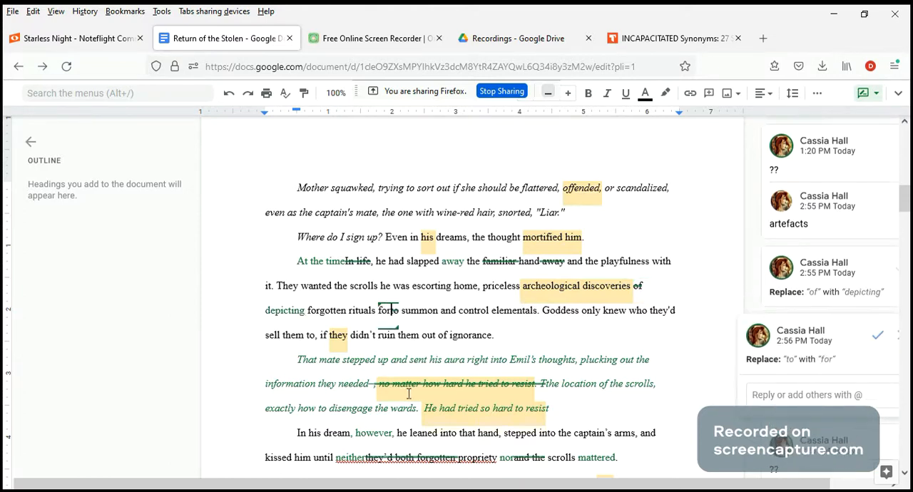
pyautogui.click(439, 311)
pyautogui.write('ing')
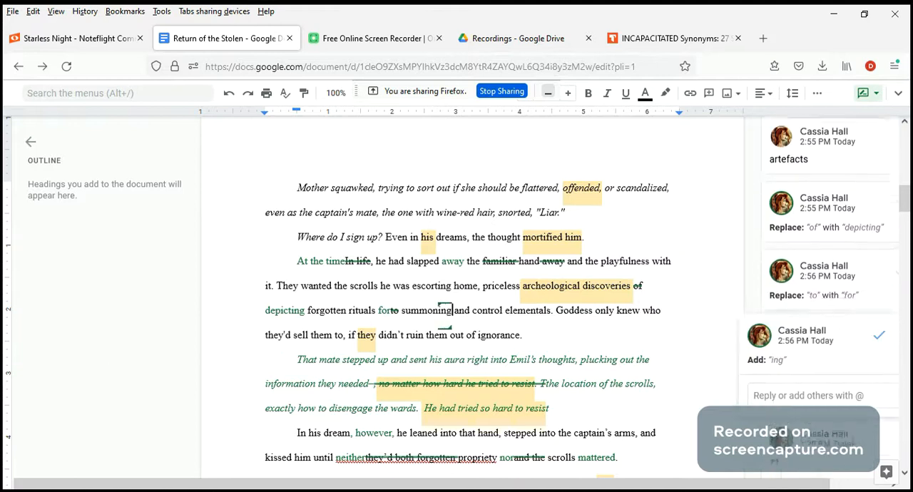
pyautogui.click(501, 312)
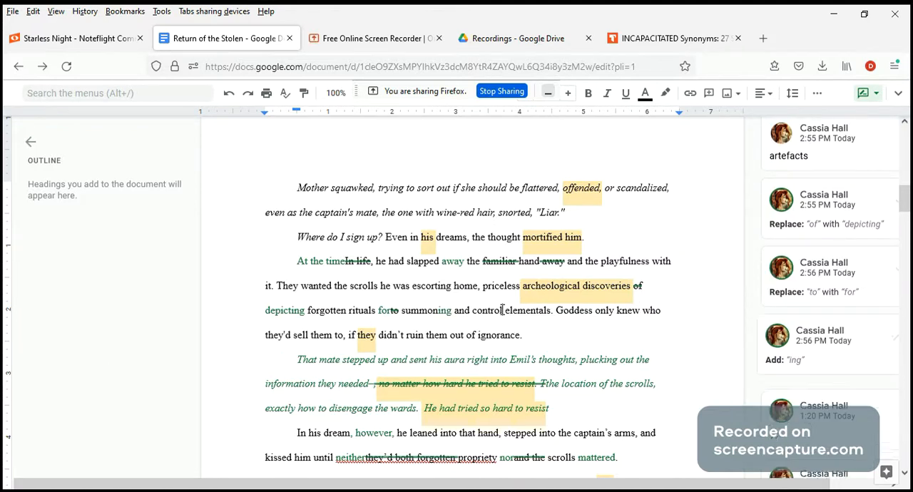
pyautogui.write('ling')
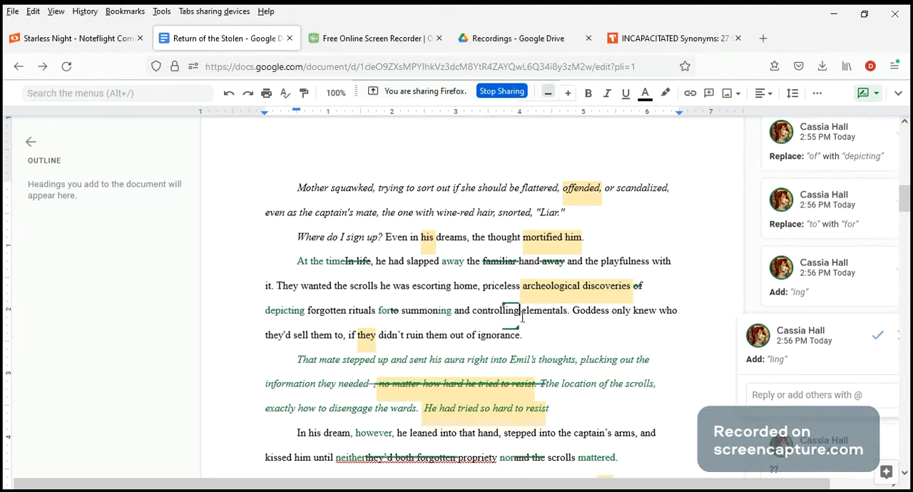
pyautogui.click(563, 329)
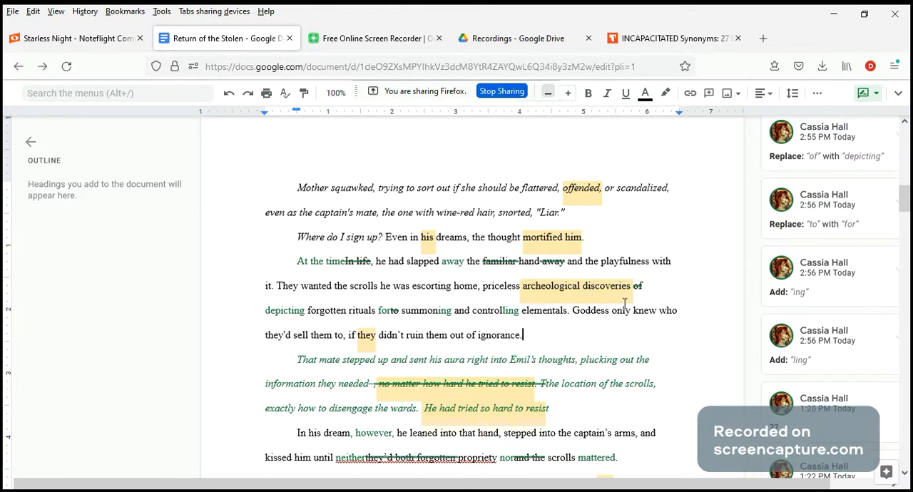
# Add the comment "? expanding" on the phrase "if they didn't ruin them out of ignorance".
pyautogui.click(598, 288)
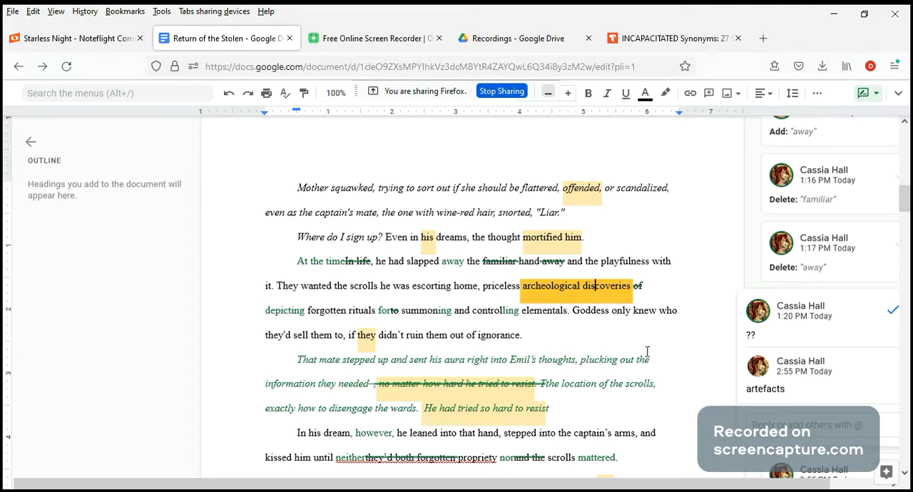
pyautogui.click(368, 342)
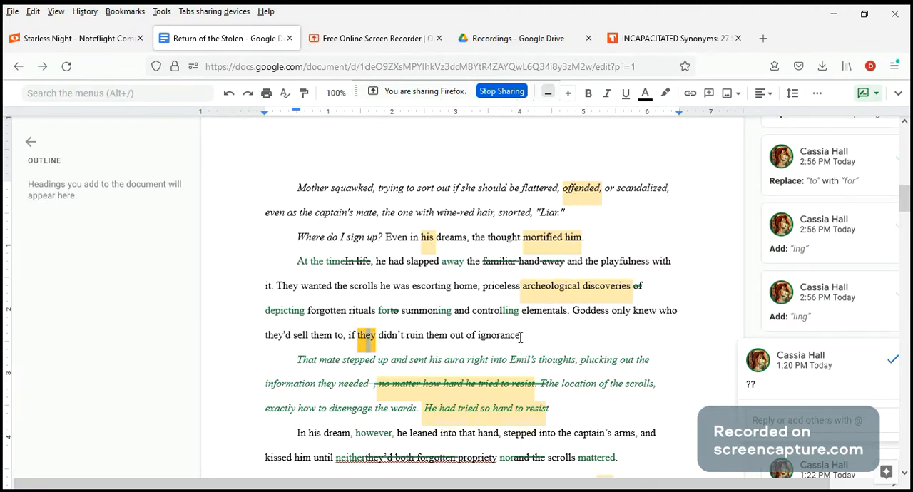
pyautogui.moveTo(521, 338); pyautogui.dragTo(352, 345)
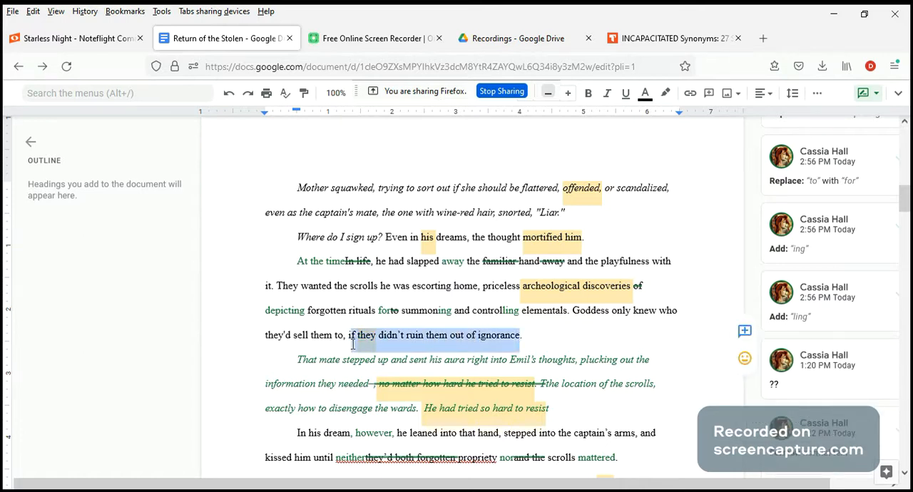
pyautogui.click(745, 331)
pyautogui.write('? e')
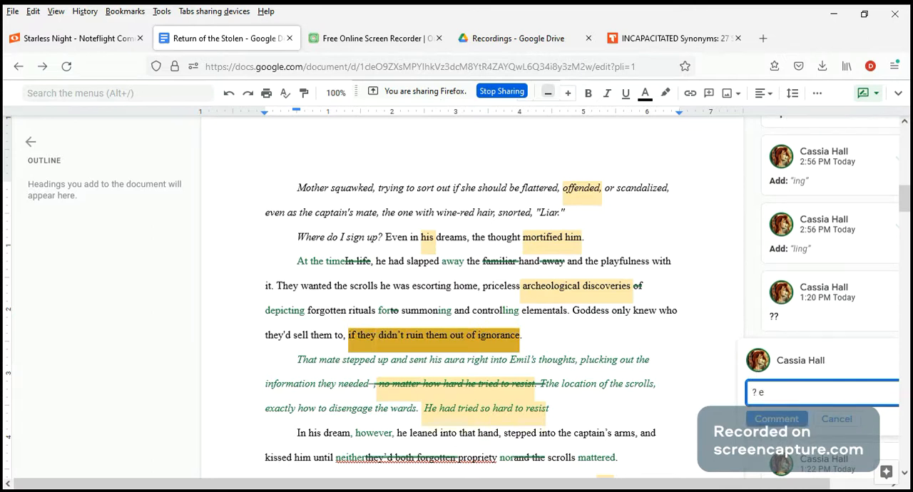
pyautogui.write('xpanding')
pyautogui.click(794, 423)
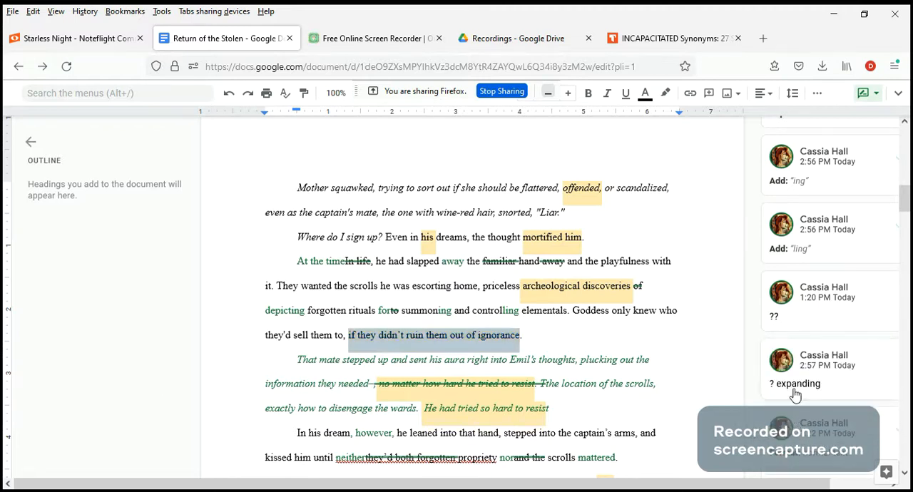
# Edit the comment on "if they didn't ruin them out of ignorance" to read "? expand a little, bit confusing".
pyautogui.click(869, 381)
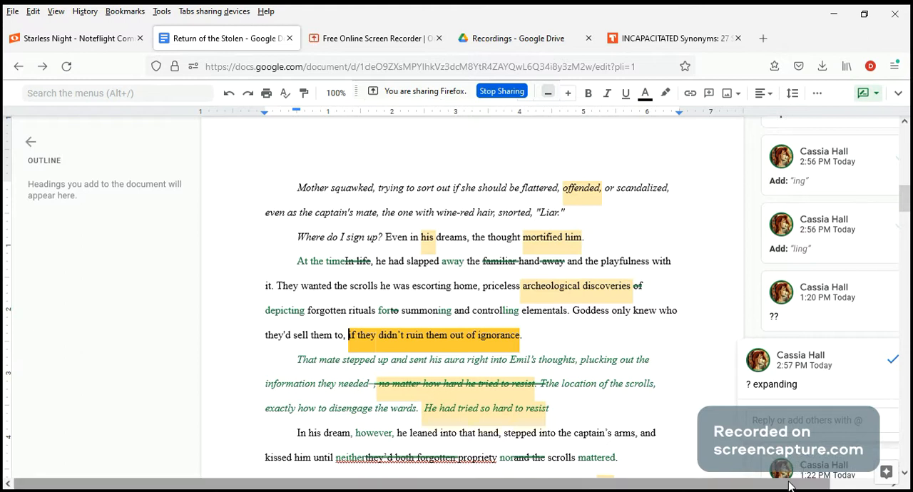
pyautogui.moveTo(791, 484); pyautogui.dragTo(844, 485)
pyautogui.click(868, 359)
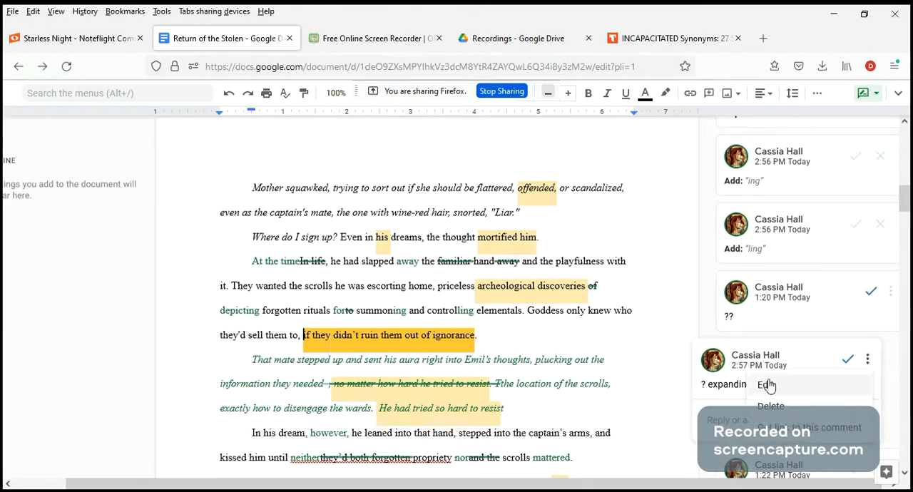
pyautogui.click(766, 385)
pyautogui.press('BackSpace')
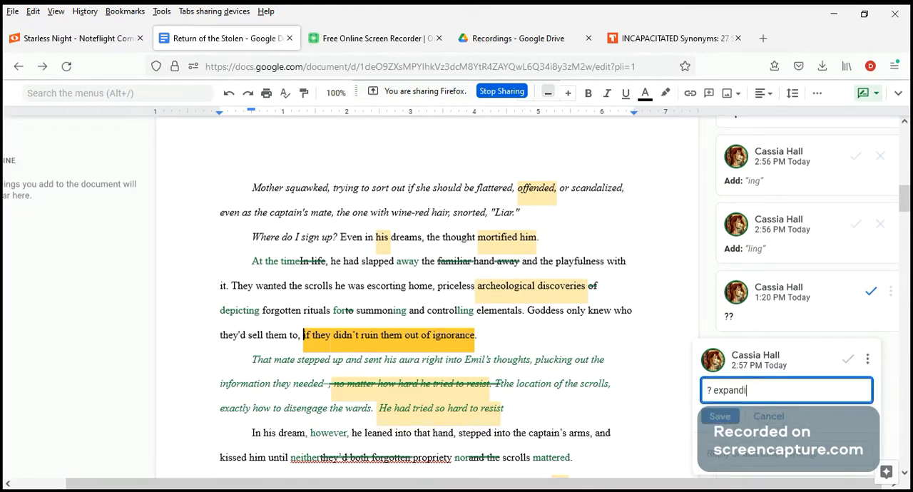
pyautogui.write('a little, bit confusing')
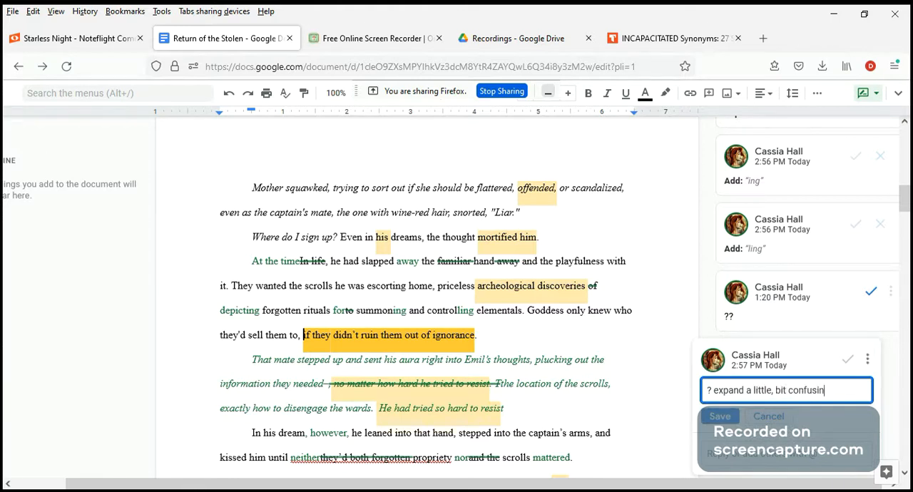
pyautogui.click(733, 417)
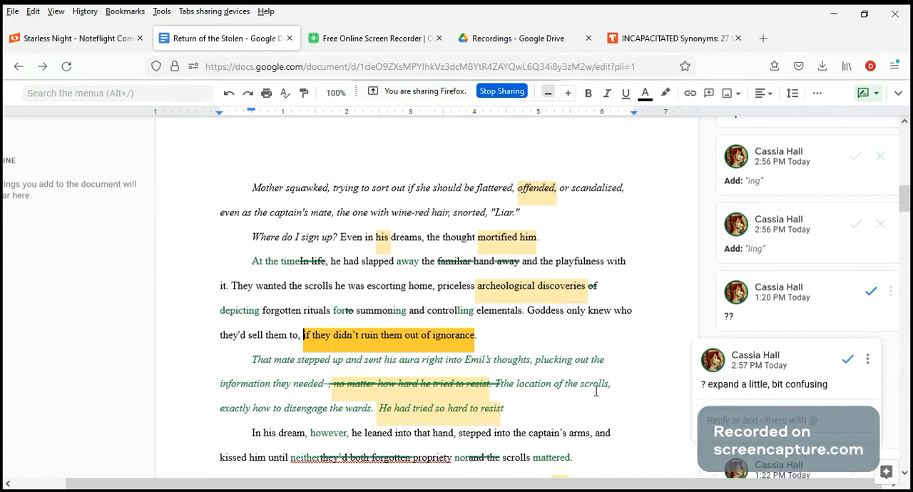
pyautogui.click(659, 395)
pyautogui.scroll(-2, 629, 361)
pyautogui.scroll(-10, 629, 362)
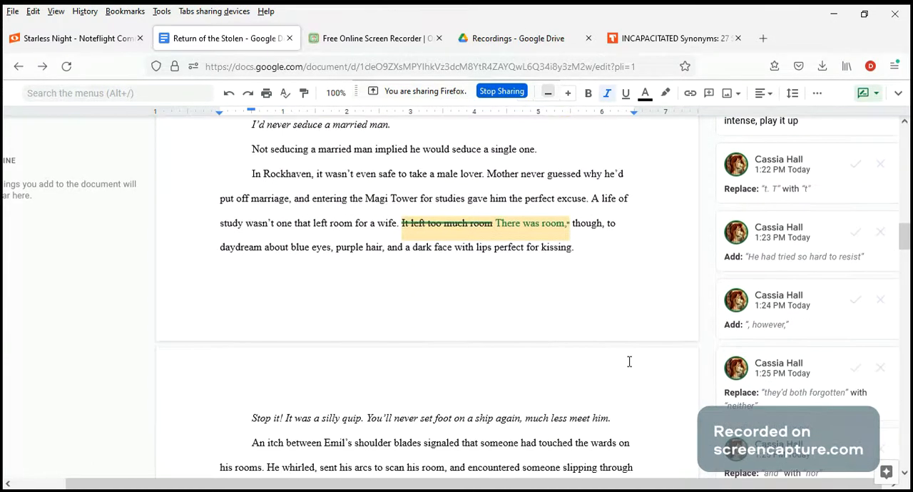
# Reread the passages from the memories of the pirate captain through the intrusion into the Magi Tower rooms.
pyautogui.scroll(6, 621, 349)
pyautogui.scroll(3, 616, 343)
pyautogui.scroll(3, 617, 343)
pyautogui.scroll(6, 616, 342)
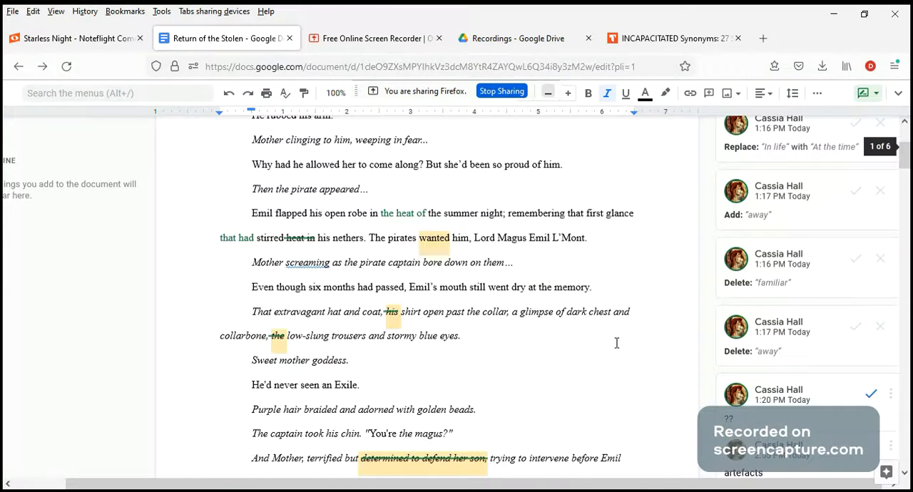
pyautogui.scroll(4, 616, 343)
pyautogui.scroll(-5, 616, 342)
pyautogui.scroll(-20, 616, 343)
pyautogui.scroll(-7, 618, 343)
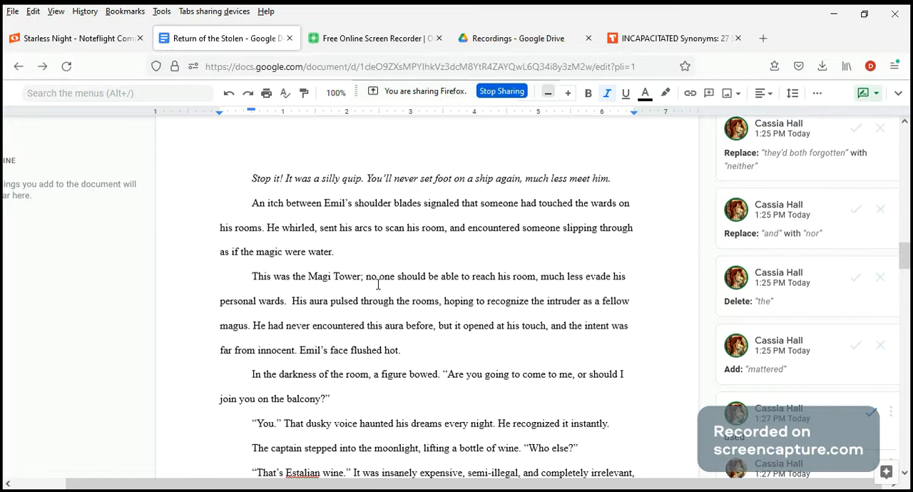
pyautogui.scroll(2, 378, 285)
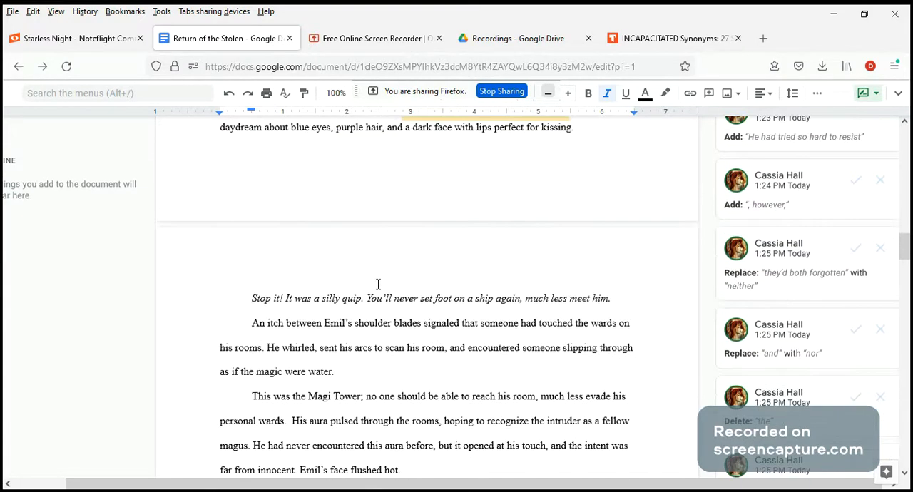
pyautogui.scroll(2, 378, 285)
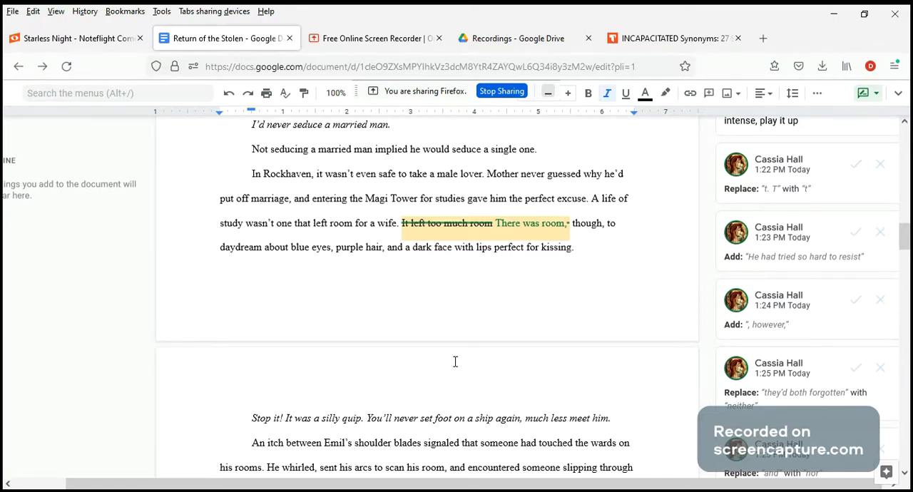
# Suggest replacing "You" with "I" in the italic line "You'll never set foot on a ship again".
pyautogui.scroll(-4, 455, 361)
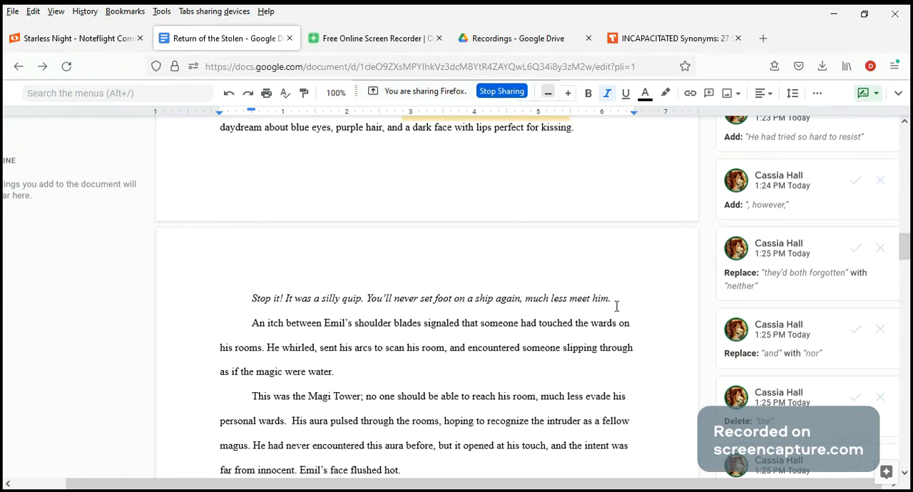
pyautogui.click(383, 295)
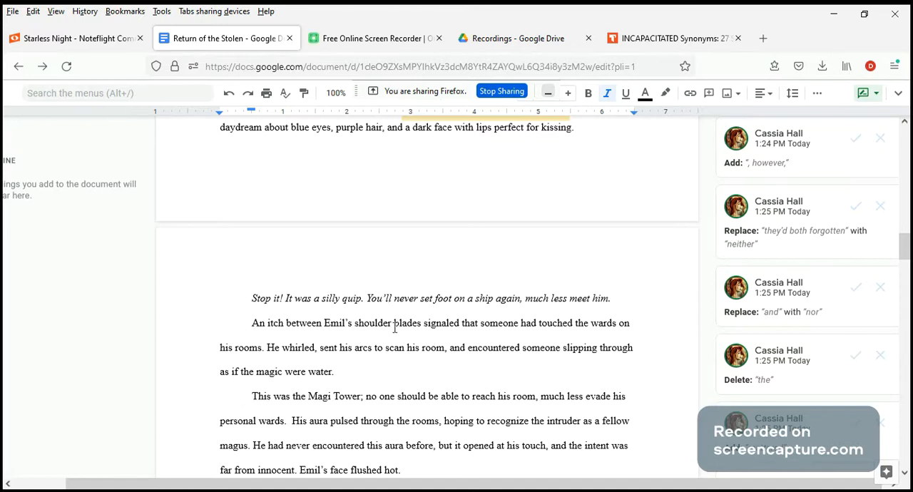
pyautogui.press('BackSpace')
pyautogui.press('BackSpace')
pyautogui.press('BackSpace')
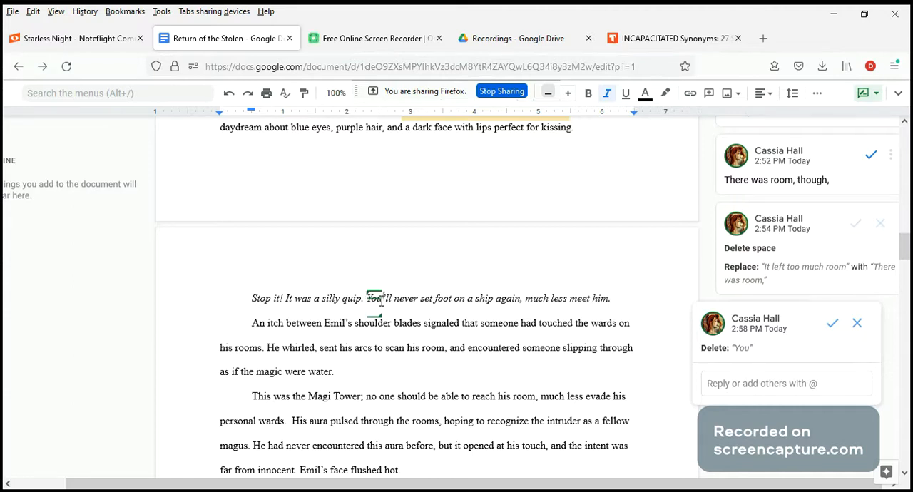
pyautogui.write('I')
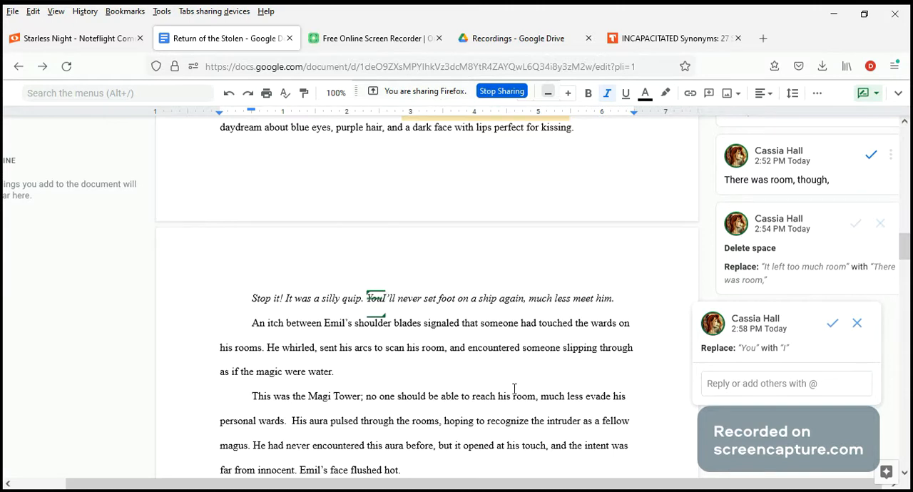
pyautogui.click(433, 374)
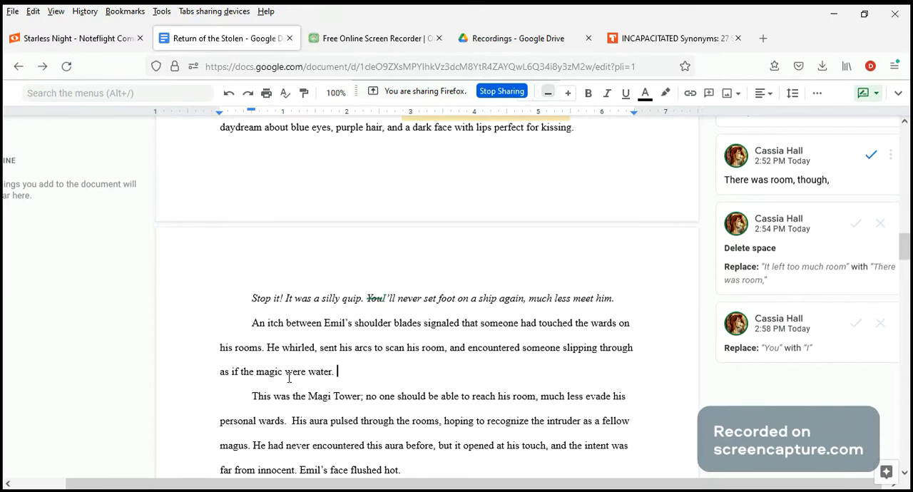
# Suggest rewording "An itch between Emil's shoulder blades" as "Emil's shoulder blades itched.".
pyautogui.click(325, 326)
pyautogui.press('BackSpace')
pyautogui.press('BackSpace')
pyautogui.press('BackSpace')
pyautogui.press('BackSpace')
pyautogui.press('BackSpace')
pyautogui.press('BackSpace')
pyautogui.press('BackSpace')
pyautogui.press('BackSpace')
pyautogui.press('BackSpace')
pyautogui.press('BackSpace')
pyautogui.press('BackSpace')
pyautogui.press('BackSpace')
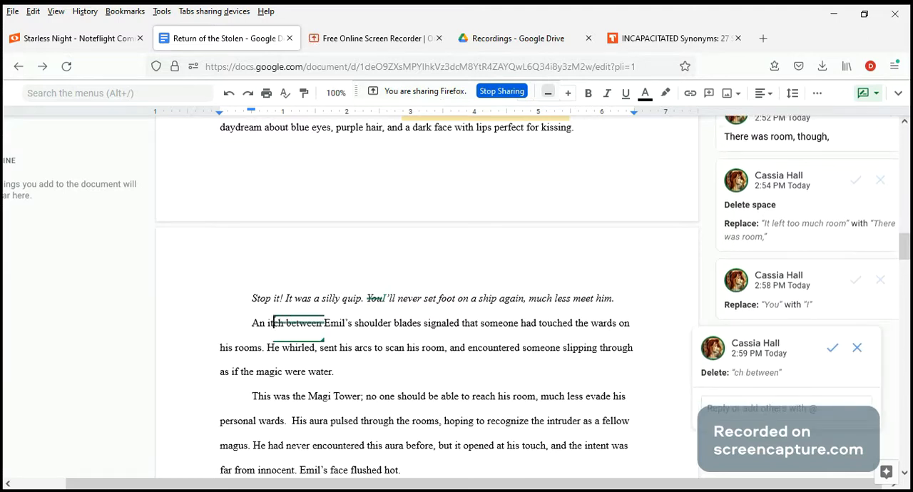
pyautogui.press('BackSpace')
pyautogui.press('BackSpace')
pyautogui.press('BackSpace')
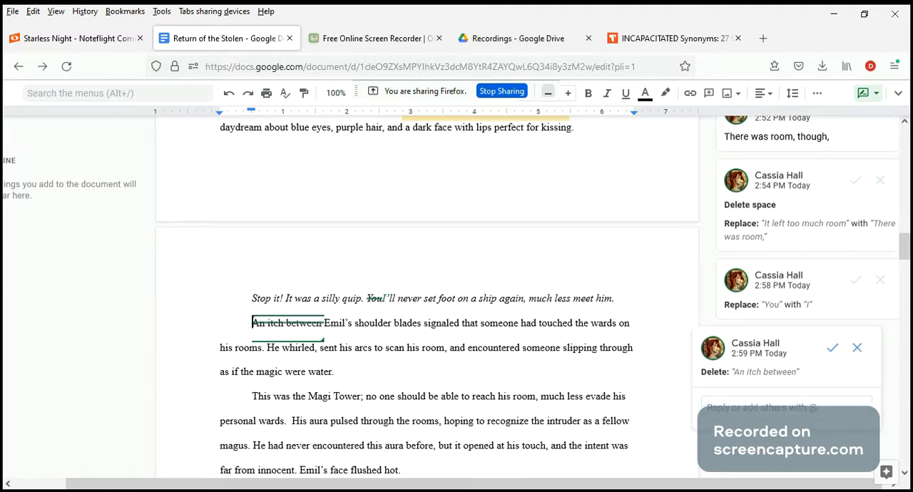
pyautogui.click(425, 324)
pyautogui.write('itched')
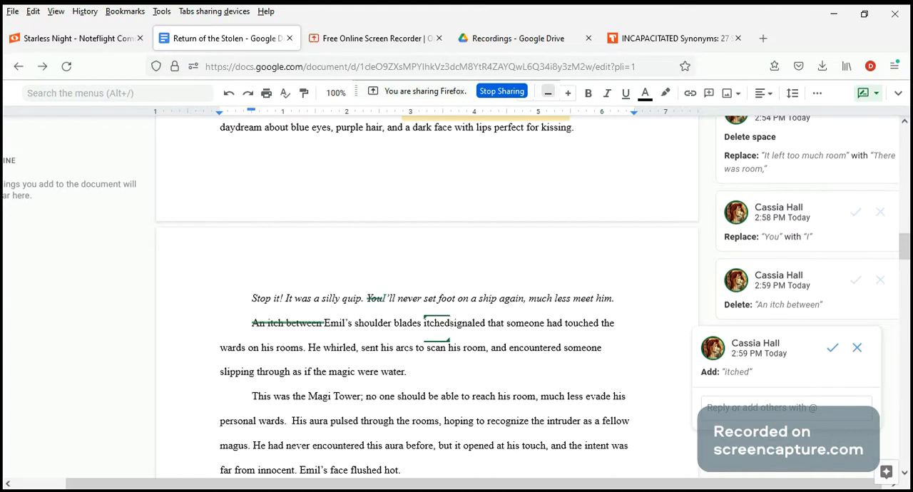
pyautogui.write('.')
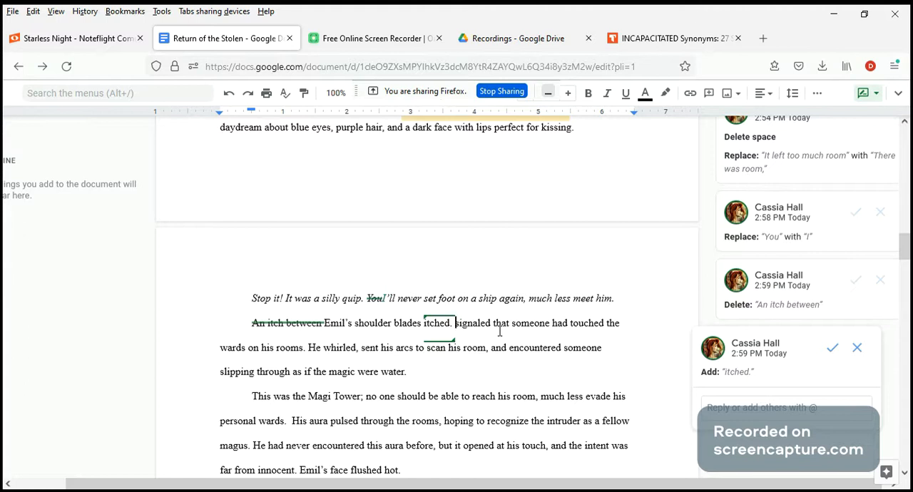
# Suggest replacing "signaled that someone" with "Someone" to begin a new sentence after "itched.".
pyautogui.click(514, 325)
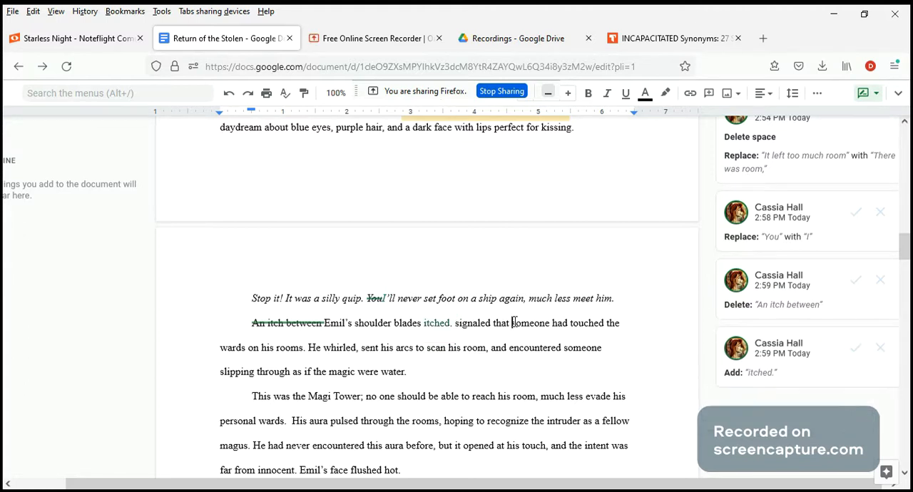
pyautogui.press('BackSpace')
pyautogui.press('BackSpace')
pyautogui.press('BackSpace')
pyautogui.press('BackSpace')
pyautogui.press('BackSpace')
pyautogui.press('BackSpace')
pyautogui.press('BackSpace')
pyautogui.press('BackSpace')
pyautogui.press('BackSpace')
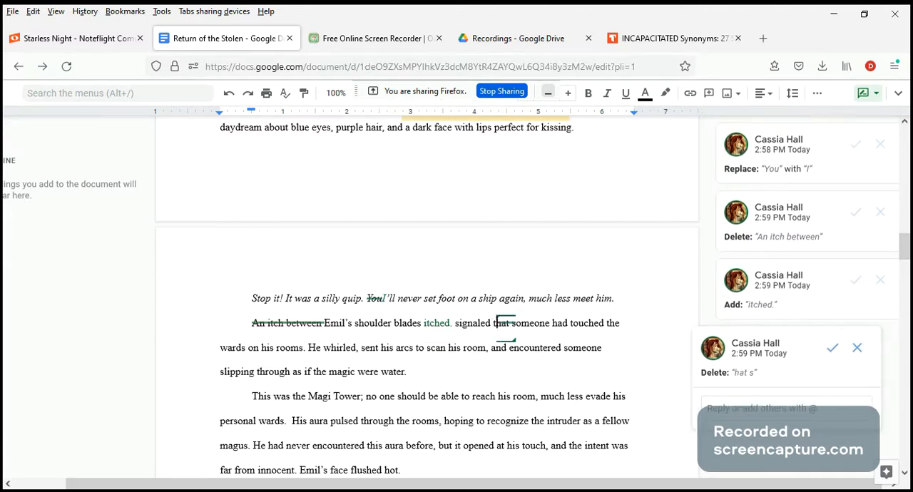
pyautogui.press('BackSpace')
pyautogui.press('BackSpace')
pyautogui.press('BackSpace')
pyautogui.press('BackSpace')
pyautogui.press('BackSpace')
pyautogui.press('BackSpace')
pyautogui.press('BackSpace')
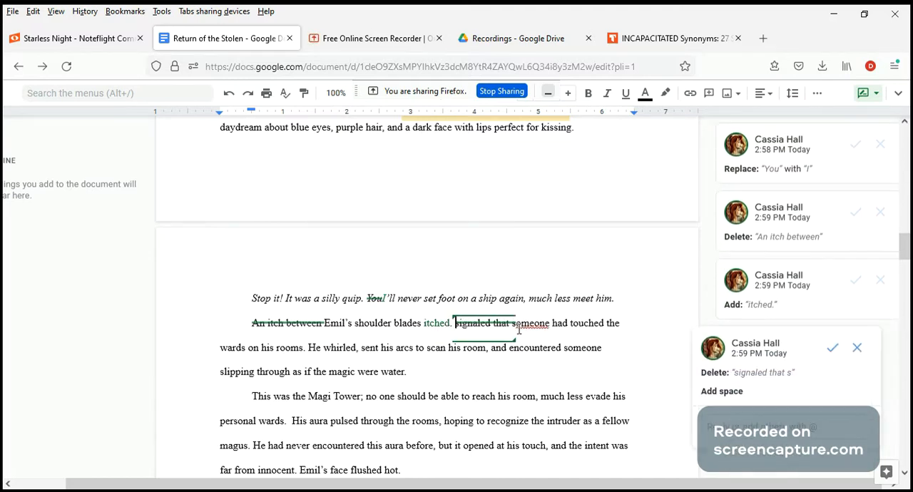
pyautogui.write('S')
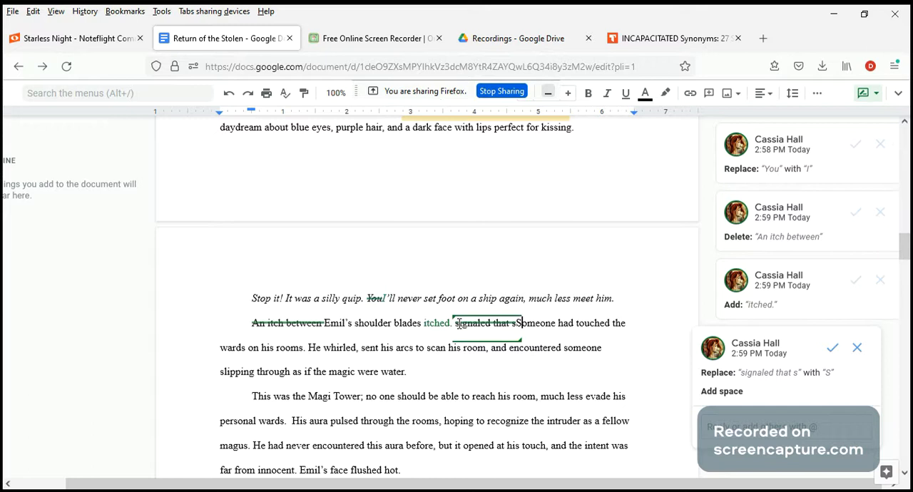
# Suggest rewording "sent his arcs to scan" as "his arcs flying out to scan".
pyautogui.click(381, 347)
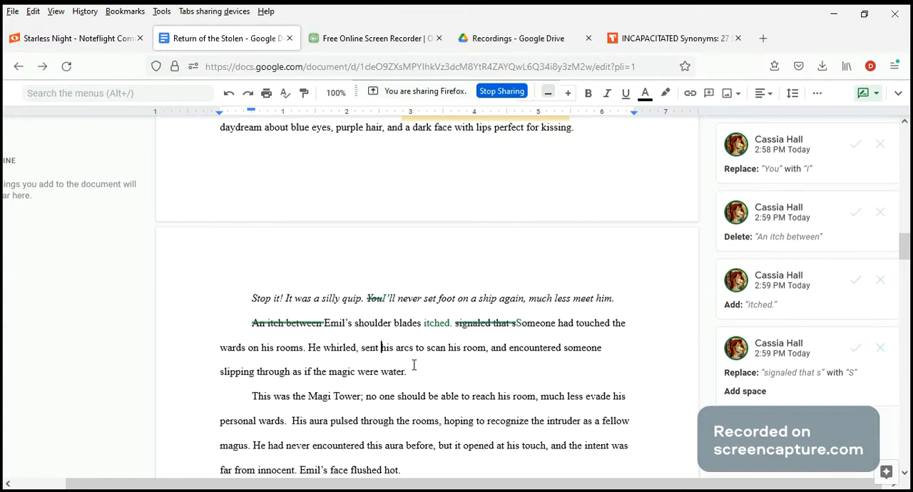
pyautogui.press('BackSpace')
pyautogui.press('BackSpace')
pyautogui.press('BackSpace')
pyautogui.press('BackSpace')
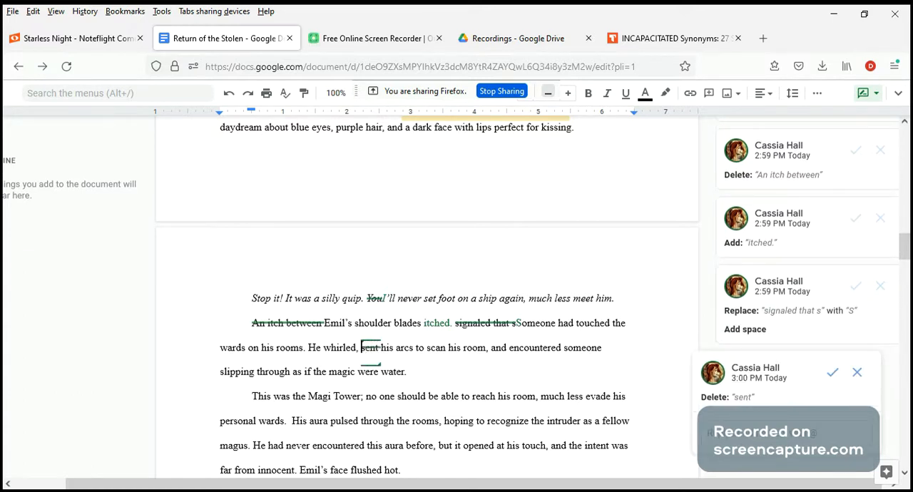
pyautogui.click(418, 350)
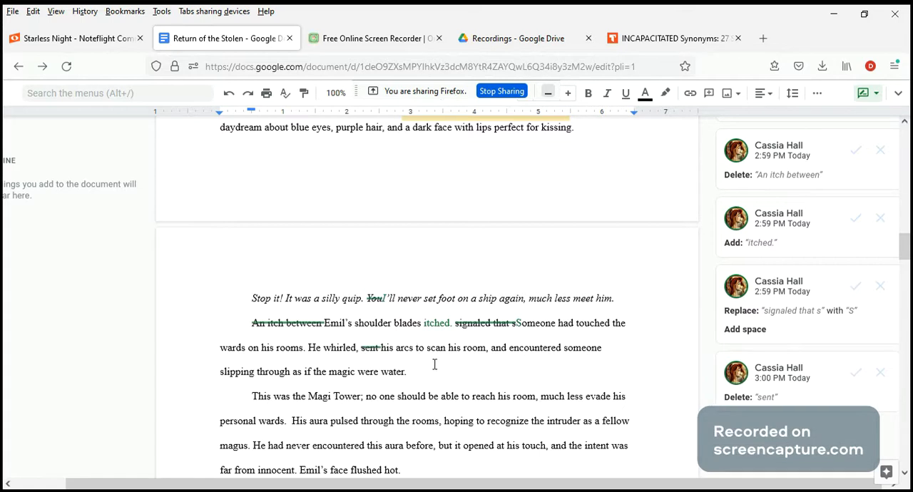
pyautogui.write('flying')
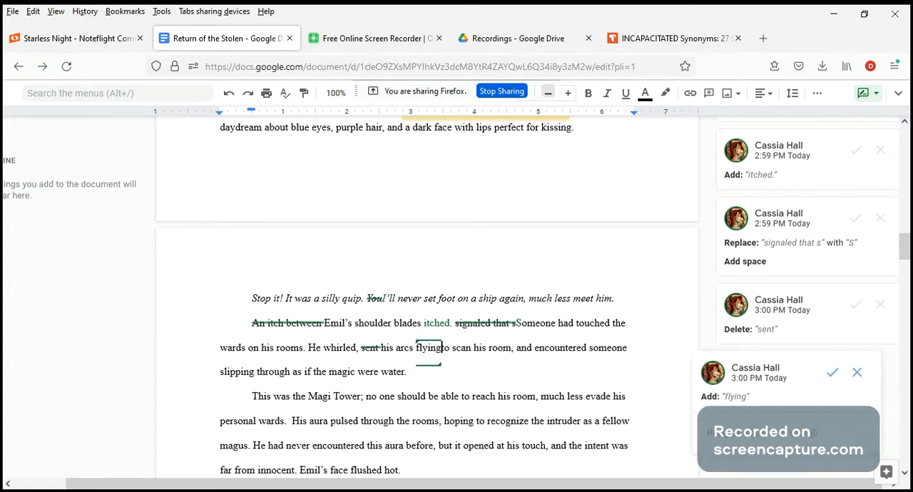
pyautogui.write(' out')
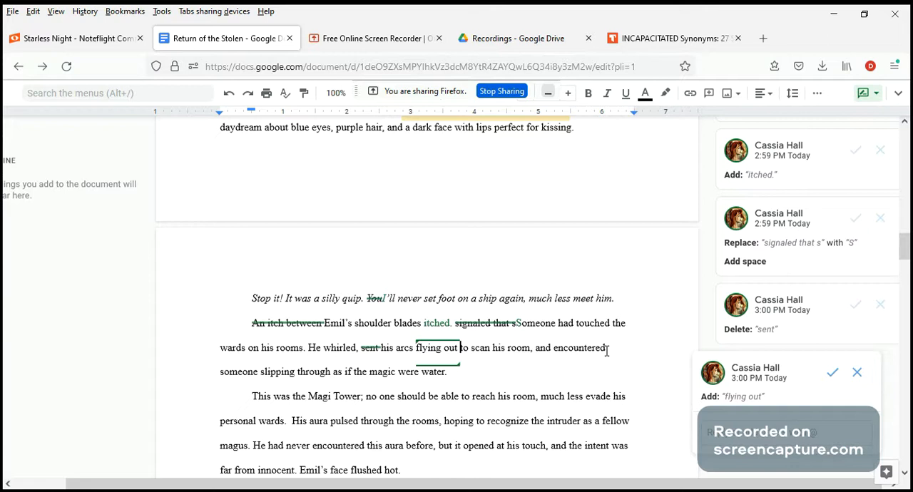
# Suggest deleting "and encountered" after "to scan his room,".
pyautogui.click(607, 350)
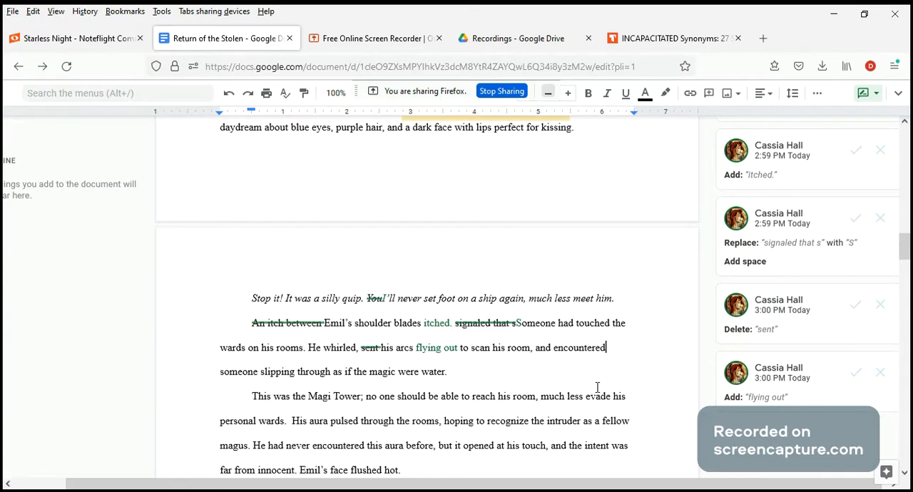
pyautogui.press('BackSpace')
pyautogui.press('BackSpace')
pyautogui.press('BackSpace')
pyautogui.press('BackSpace')
pyautogui.press('BackSpace')
pyautogui.press('BackSpace')
pyautogui.press('BackSpace')
pyautogui.press('BackSpace')
pyautogui.press('BackSpace')
pyautogui.press('BackSpace')
pyautogui.press('BackSpace')
pyautogui.press('BackSpace')
pyautogui.press('BackSpace')
pyautogui.press('BackSpace')
pyautogui.press('BackSpace')
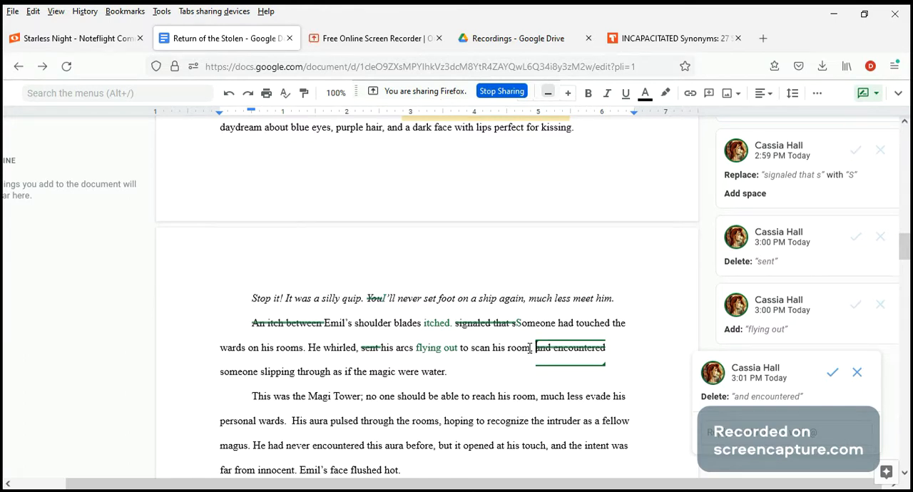
# Suggest replacing "his room," with "for intruders" after "flying out to scan", correcting the spelling of "intruders".
pyautogui.click(530, 349)
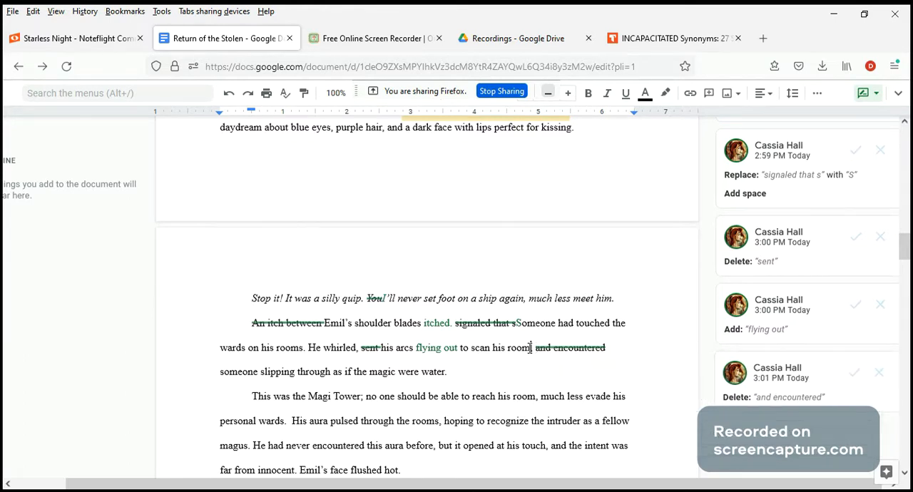
pyautogui.press('BackSpace')
pyautogui.press('BackSpace')
pyautogui.press('BackSpace')
pyautogui.press('BackSpace')
pyautogui.press('BackSpace')
pyautogui.press('BackSpace')
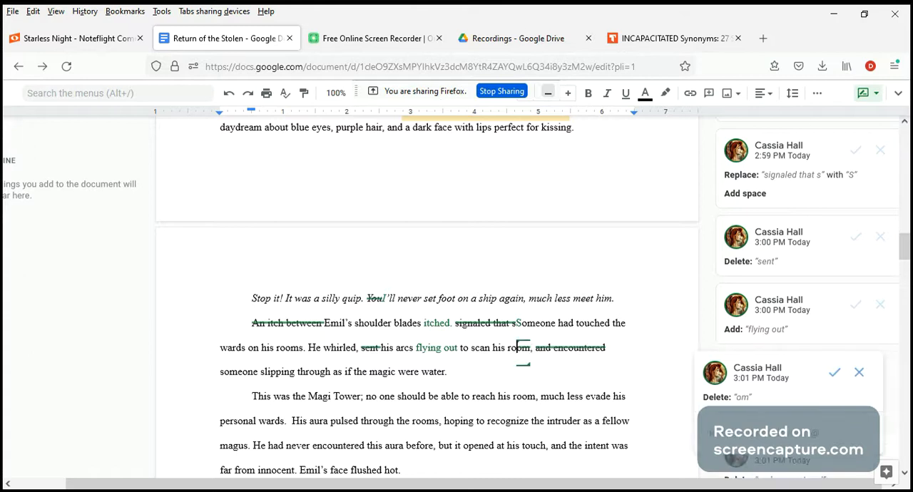
pyautogui.press('BackSpace')
pyautogui.press('BackSpace')
pyautogui.write('for untruders')
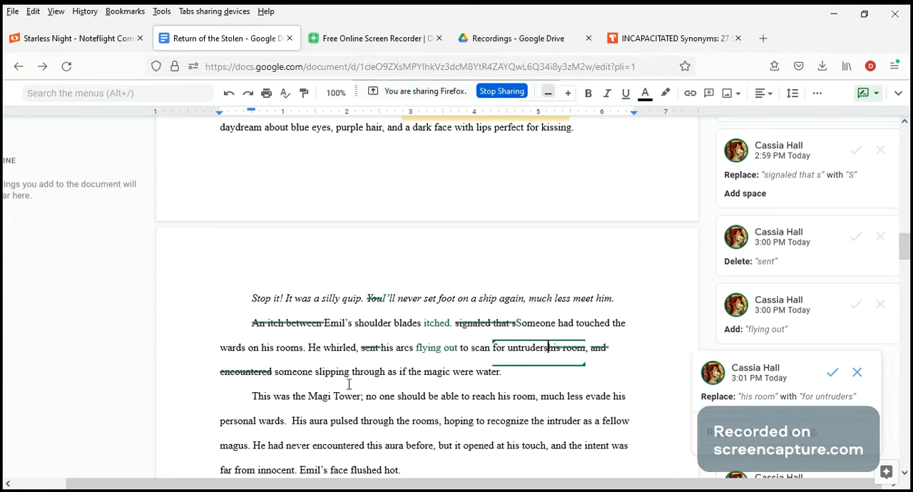
pyautogui.click(589, 349)
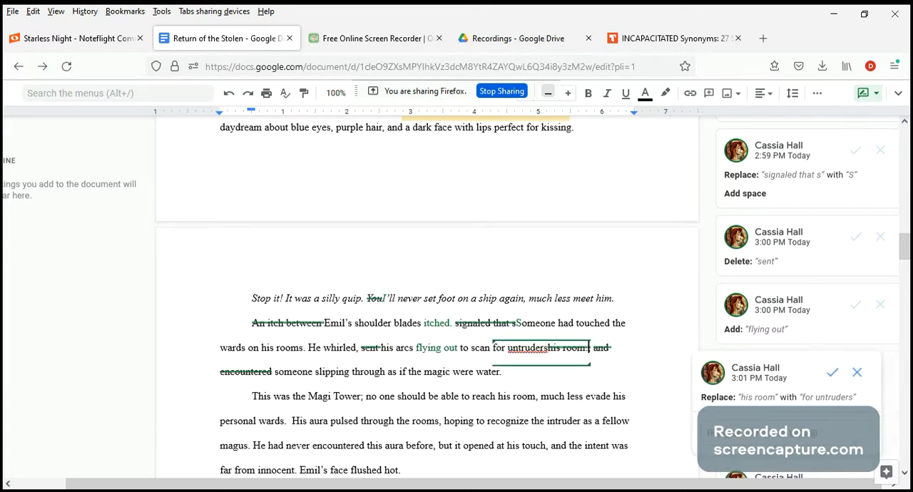
pyautogui.click(514, 350)
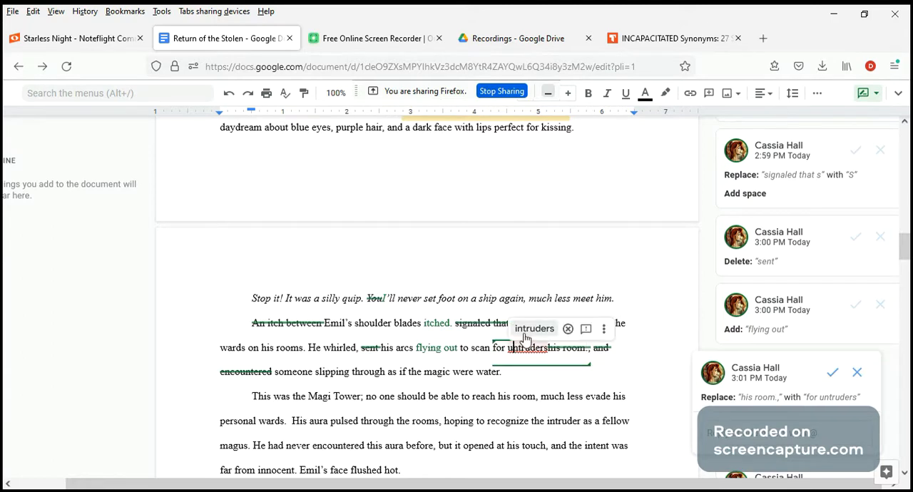
pyautogui.click(528, 332)
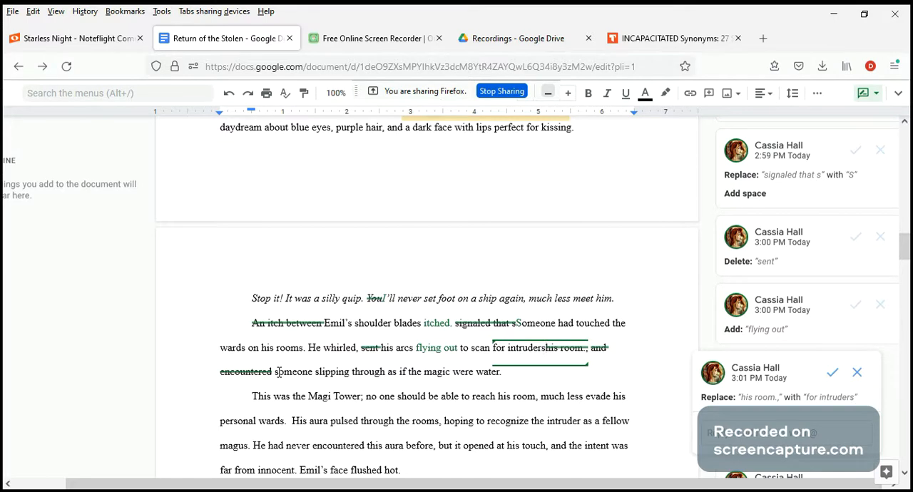
# Suggest rewording "someone slipping through" as "Someone slipped through" to make it the start of its own sentence.
pyautogui.click(278, 372)
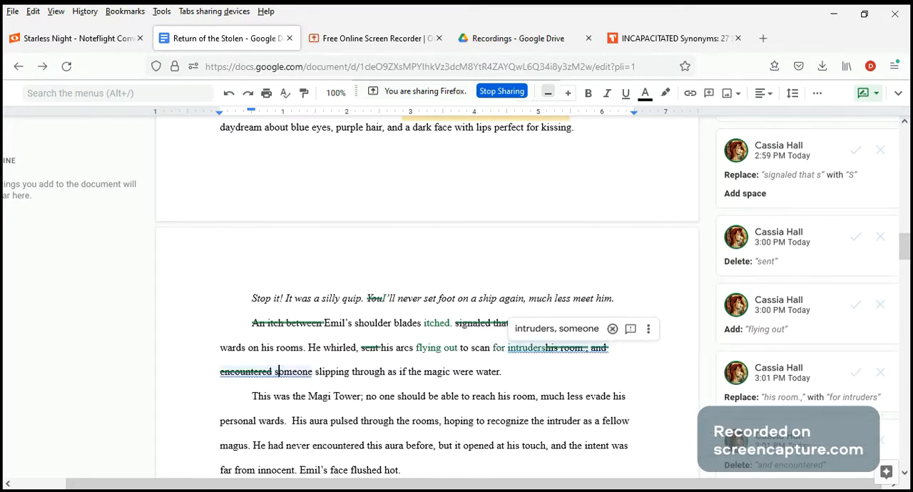
pyautogui.press('BackSpace')
pyautogui.write('S')
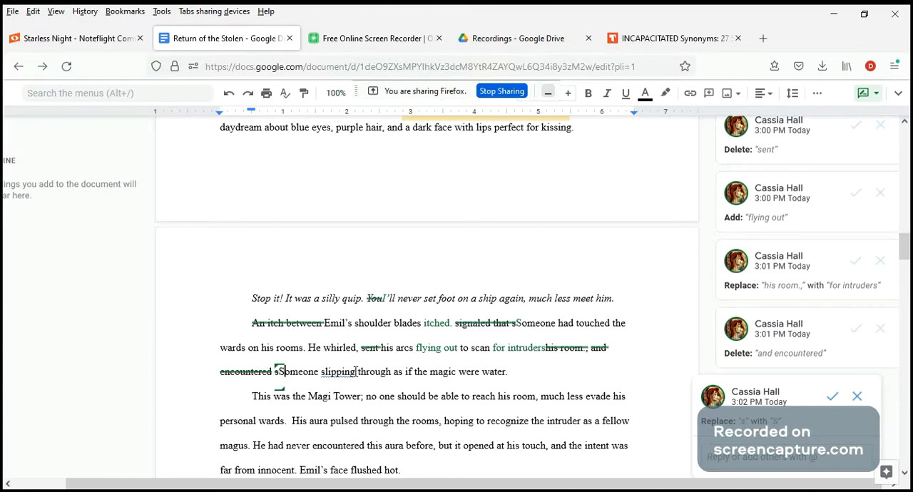
pyautogui.click(356, 372)
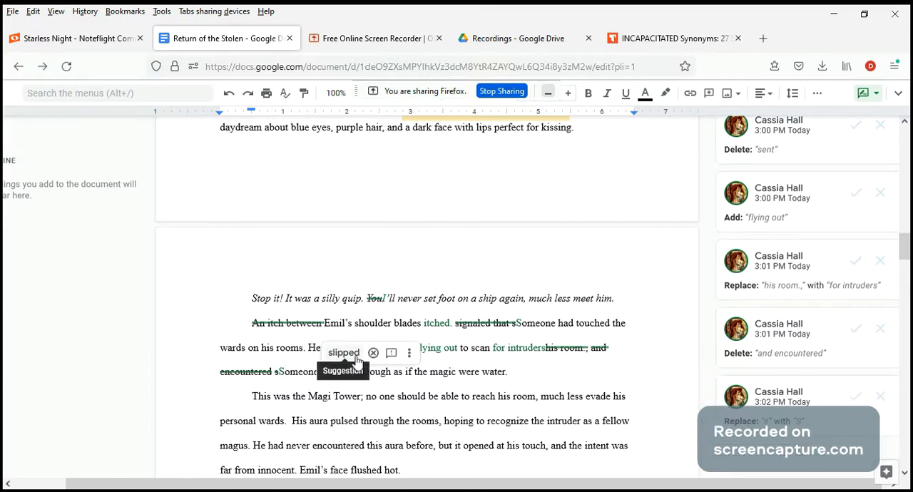
pyautogui.click(355, 356)
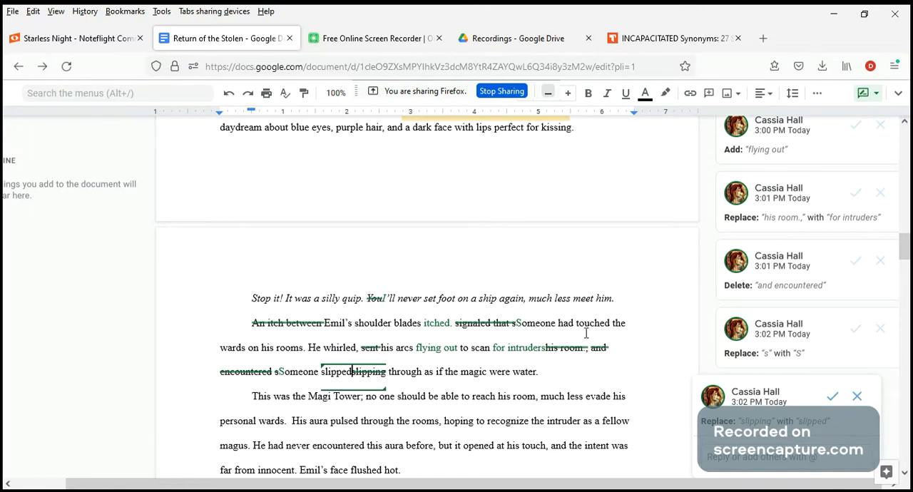
pyautogui.click(450, 324)
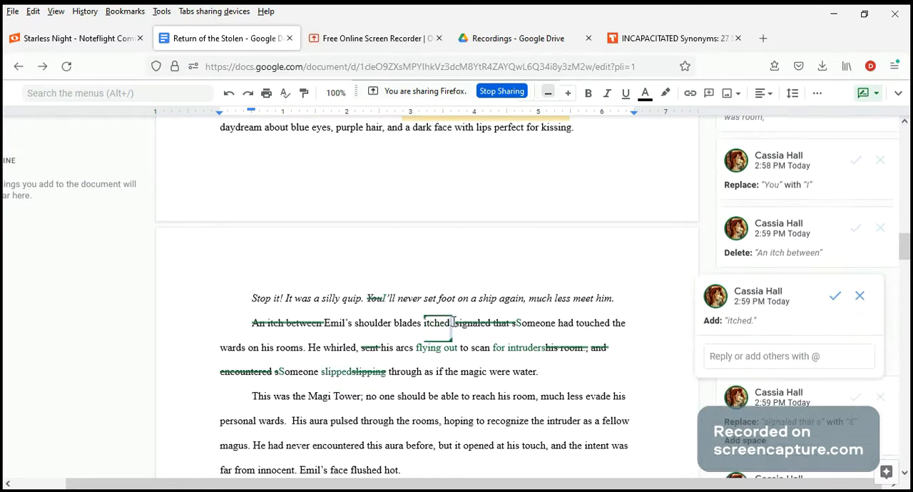
# Add the comment "em-dash?" on the struck-out "signaled that s" after "itched.".
pyautogui.moveTo(451, 323); pyautogui.dragTo(521, 320)
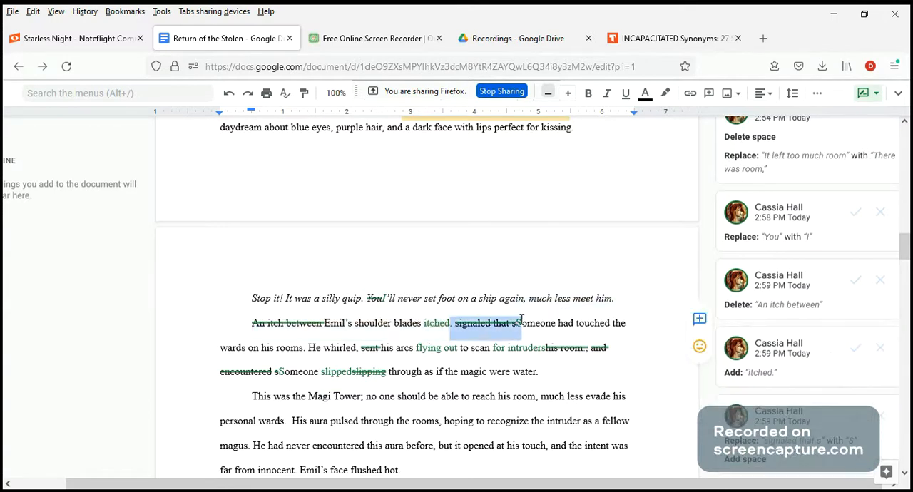
pyautogui.click(699, 320)
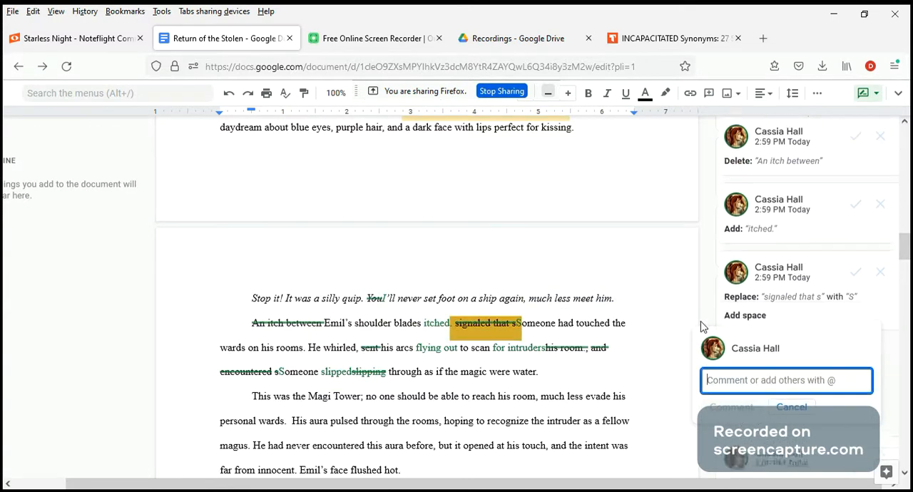
pyautogui.write('em-dash')
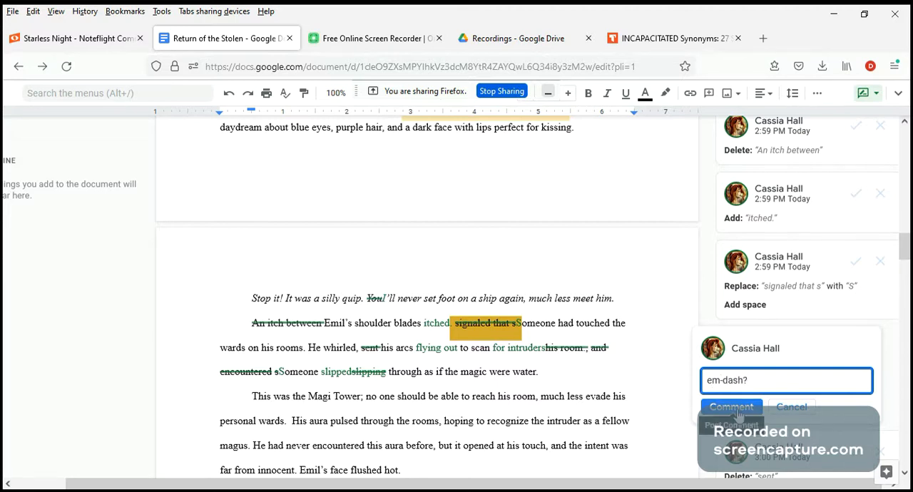
pyautogui.write('?')
pyautogui.click(732, 407)
# Suggest adding "around" after "He whirled", keeping the comma before "his arcs flying out".
pyautogui.click(407, 337)
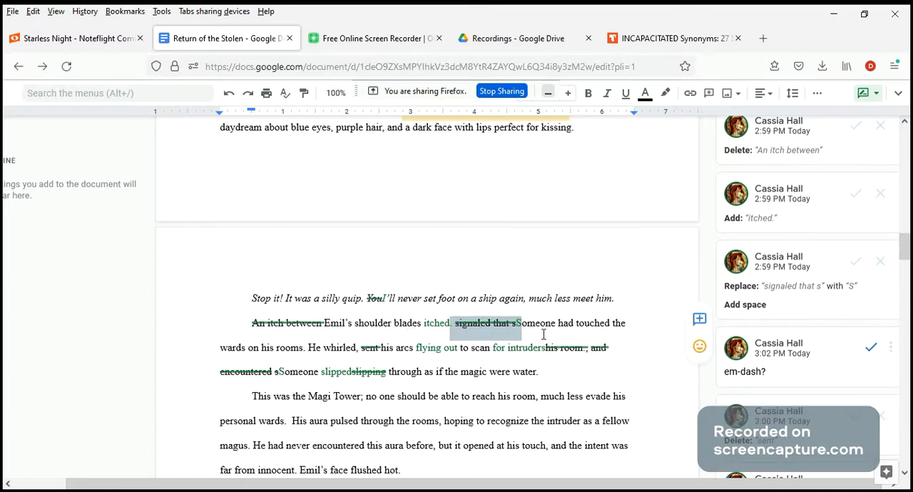
pyautogui.click(357, 349)
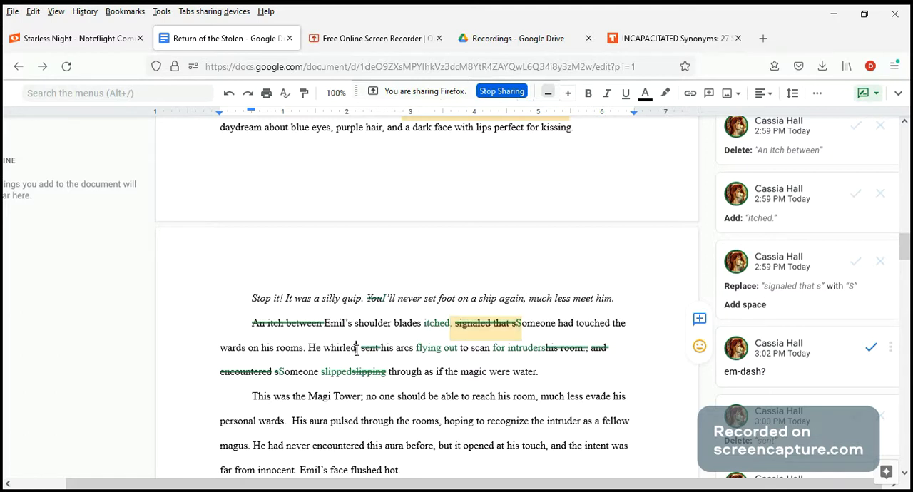
pyautogui.write(',')
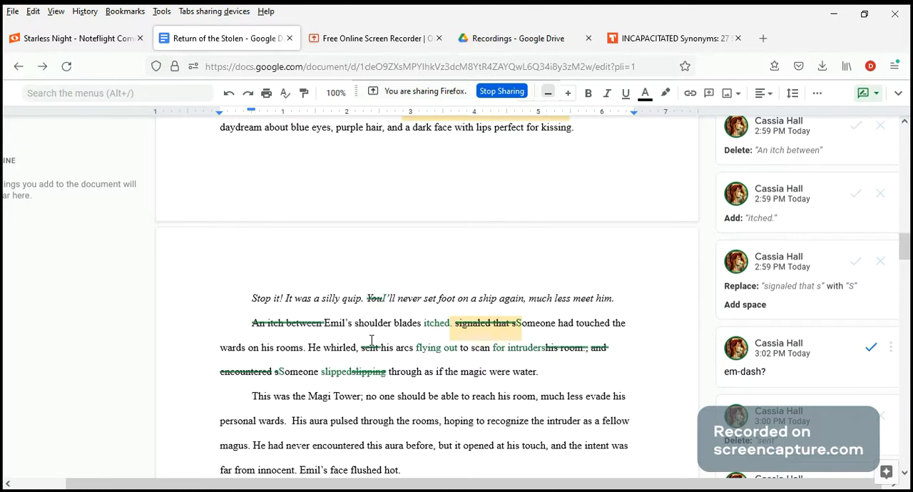
pyautogui.write('around')
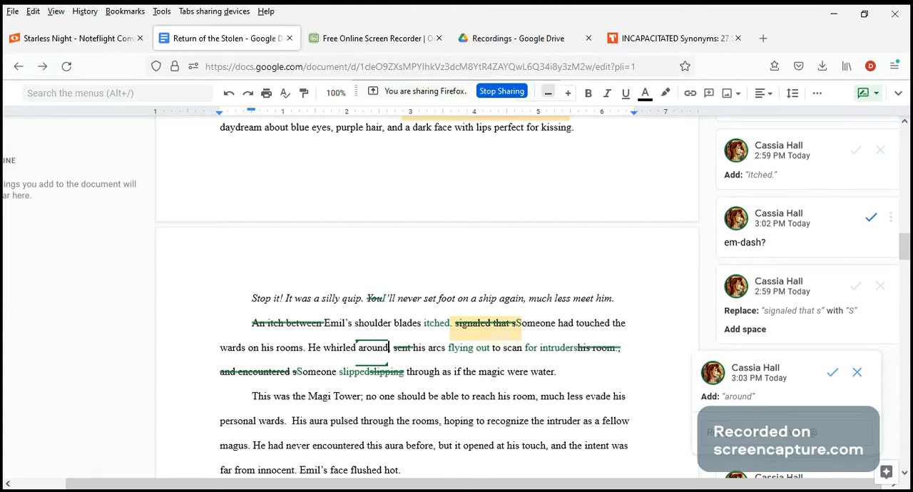
pyautogui.write(',')
pyautogui.moveTo(461, 374); pyautogui.dragTo(443, 375)
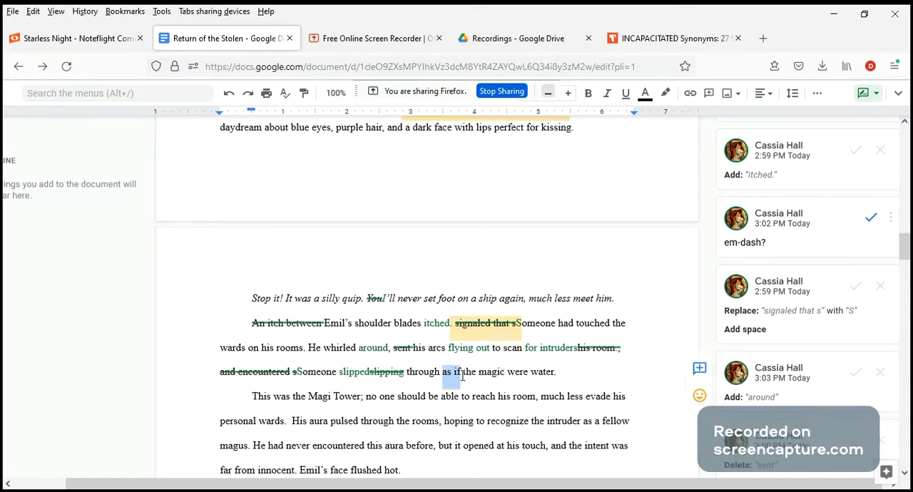
pyautogui.click(463, 376)
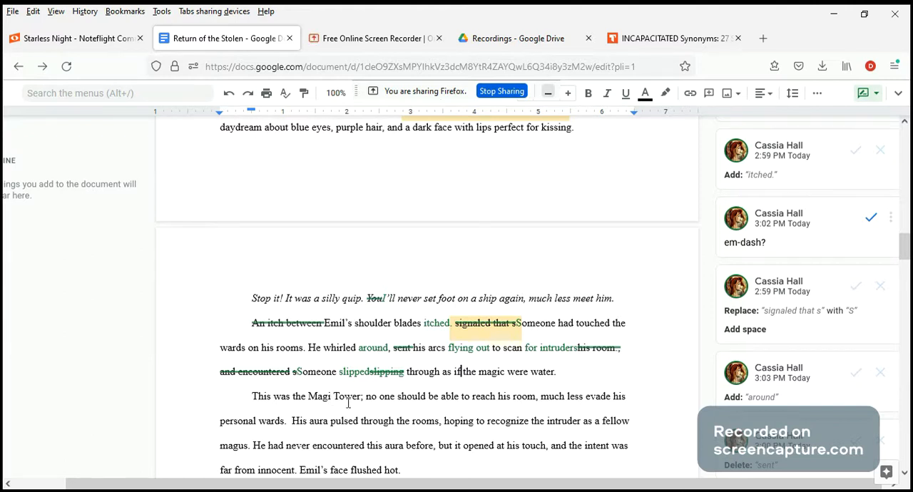
pyautogui.moveTo(311, 397); pyautogui.dragTo(331, 398)
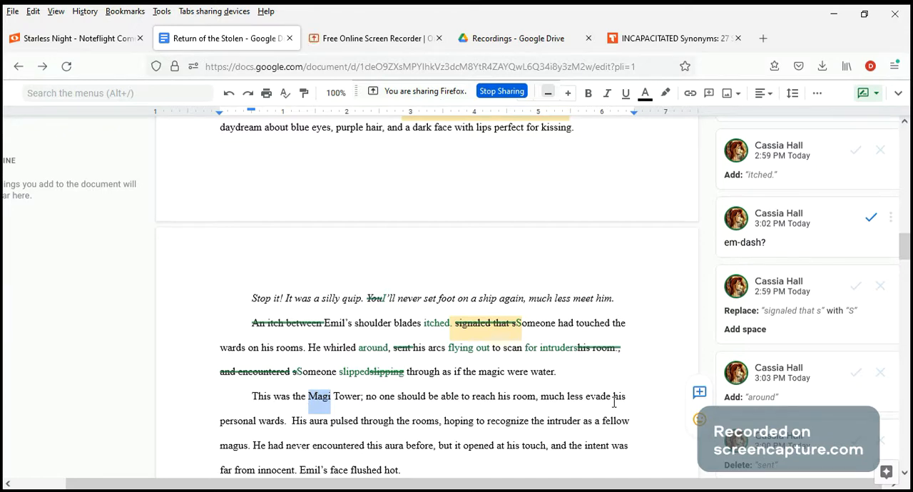
# Suggest deleting the extra space between "personal wards." and "His aura pulsed".
pyautogui.scroll(-2, 613, 399)
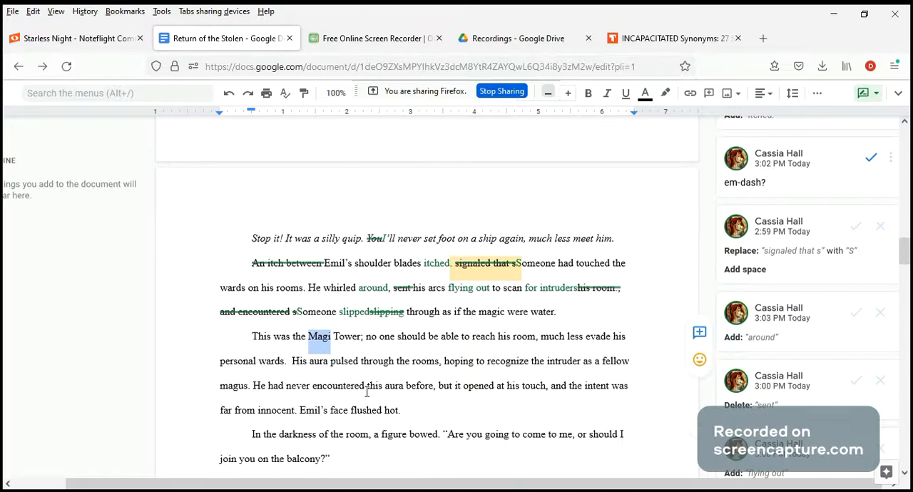
pyautogui.click(293, 361)
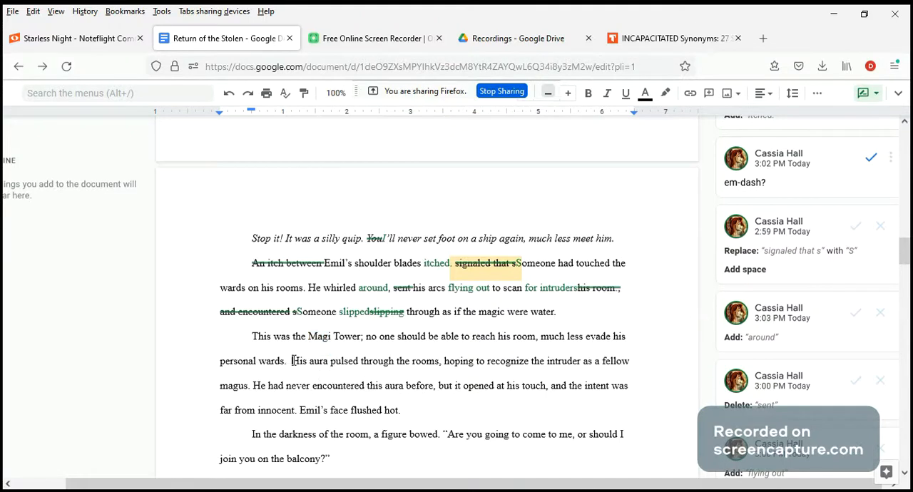
pyautogui.press('BackSpace')
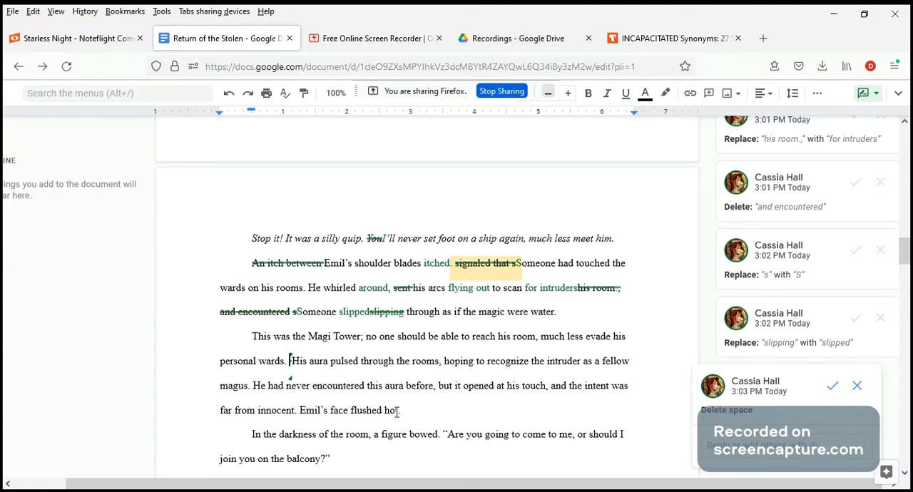
# Suggest deleting "hot" from the sentence "Emil's face flushed hot.".
pyautogui.click(401, 411)
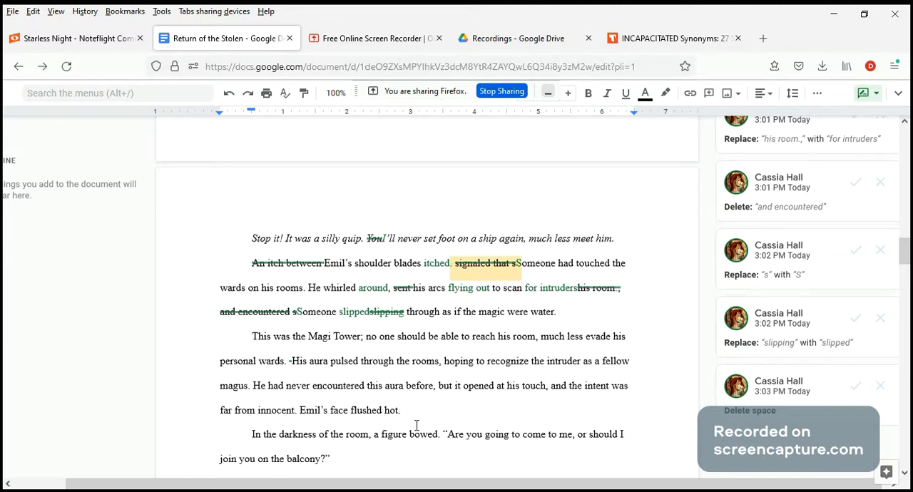
pyautogui.doubleClick(391, 410)
pyautogui.press('BackSpace')
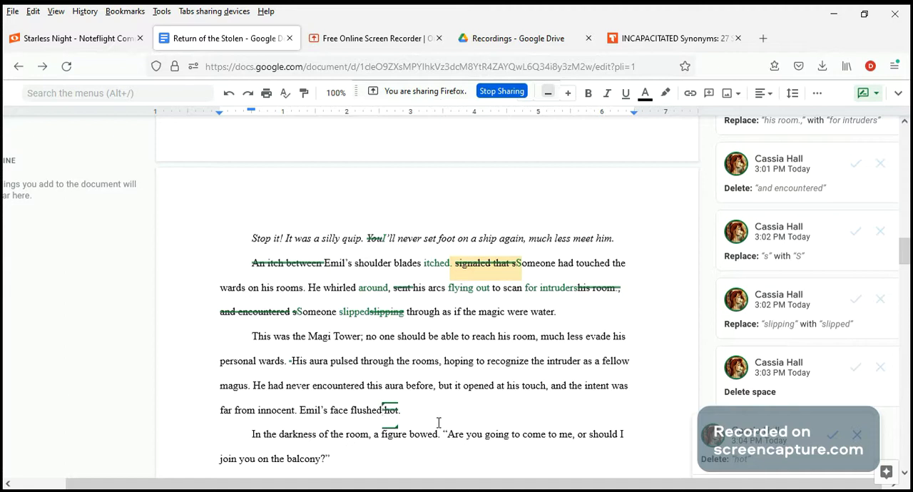
# Suggest moving the line of dialogue "You." from before "That dusky voice" to after "He recognized it instantly.".
pyautogui.scroll(-1, 438, 423)
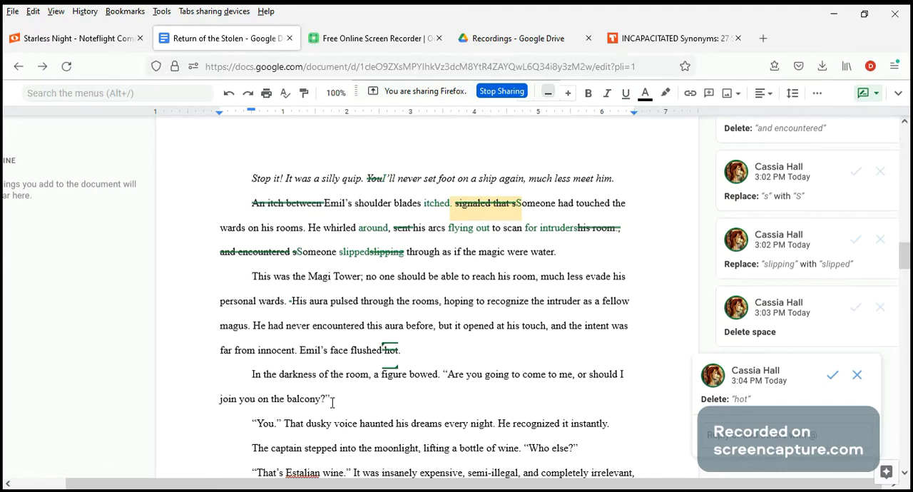
pyautogui.scroll(-2, 341, 389)
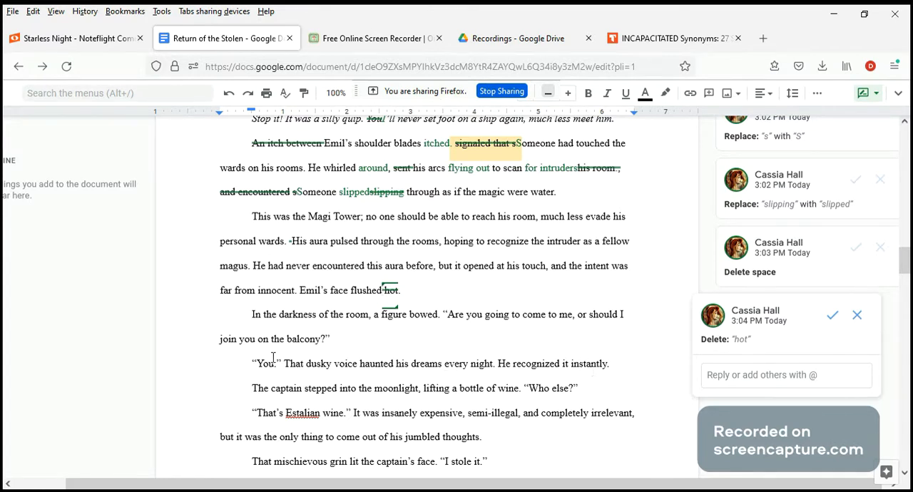
pyautogui.moveTo(282, 364); pyautogui.dragTo(252, 361)
pyautogui.hotkey('ctrl', 'c')
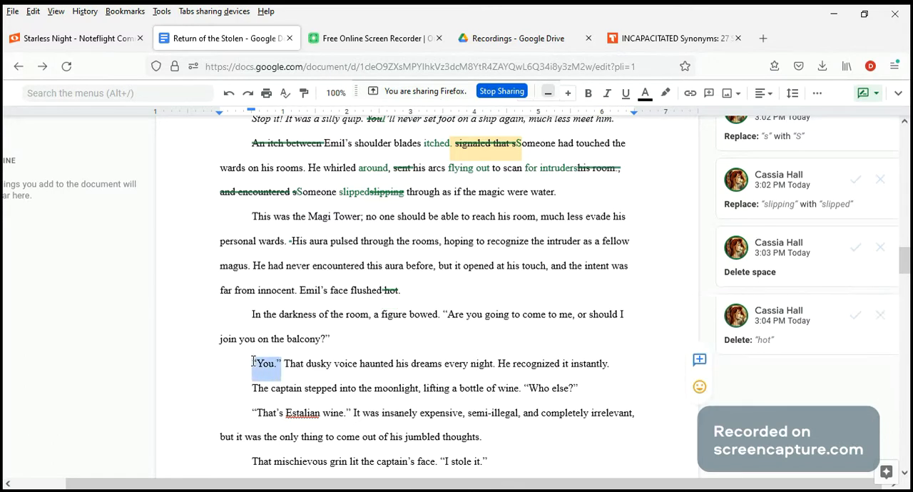
pyautogui.press('Delete')
pyautogui.click(613, 365)
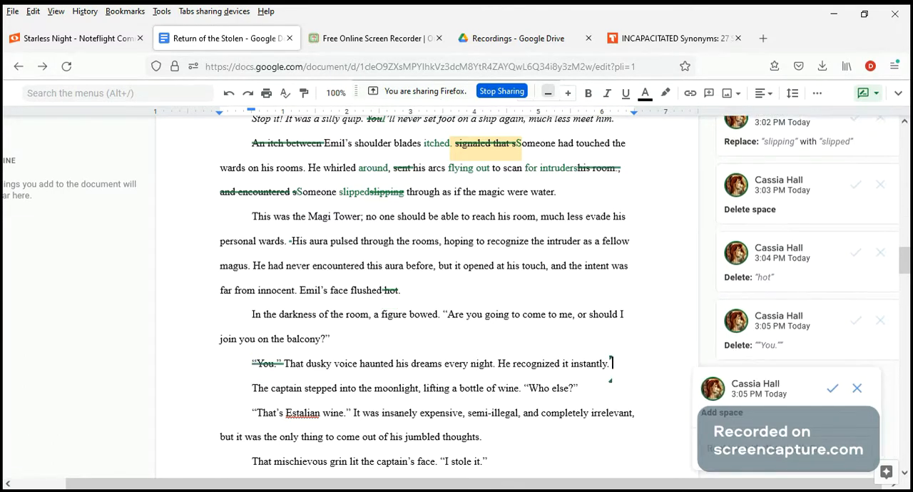
pyautogui.hotkey('ctrl', 'v')
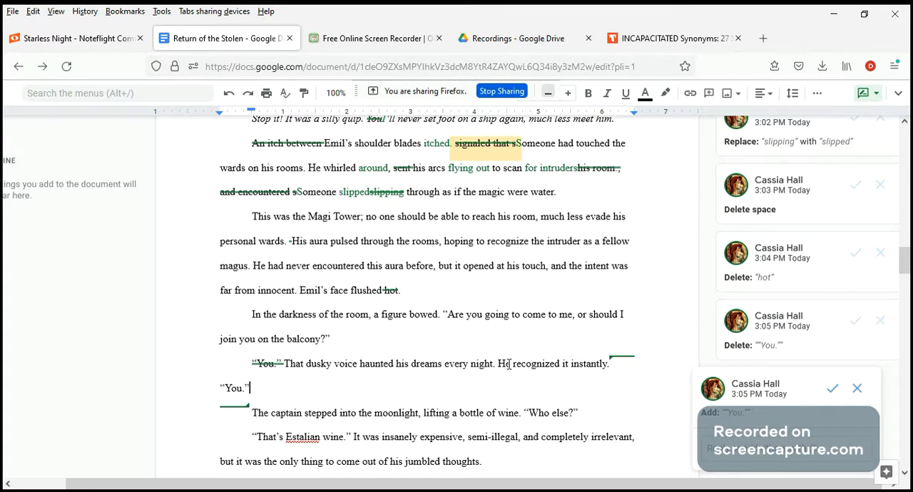
# Add the comment "Emil" on the word "He" in "He recognized it instantly.".
pyautogui.doubleClick(408, 364)
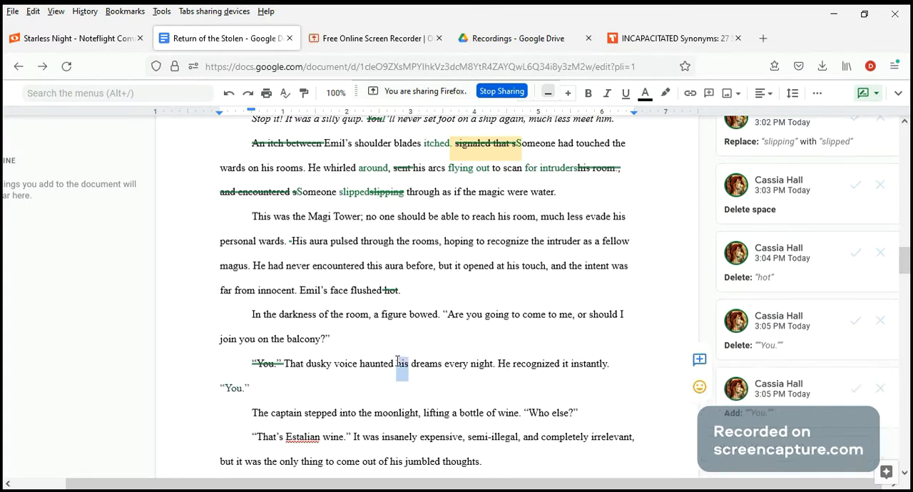
pyautogui.moveTo(508, 365); pyautogui.dragTo(502, 364)
pyautogui.doubleClick(503, 364)
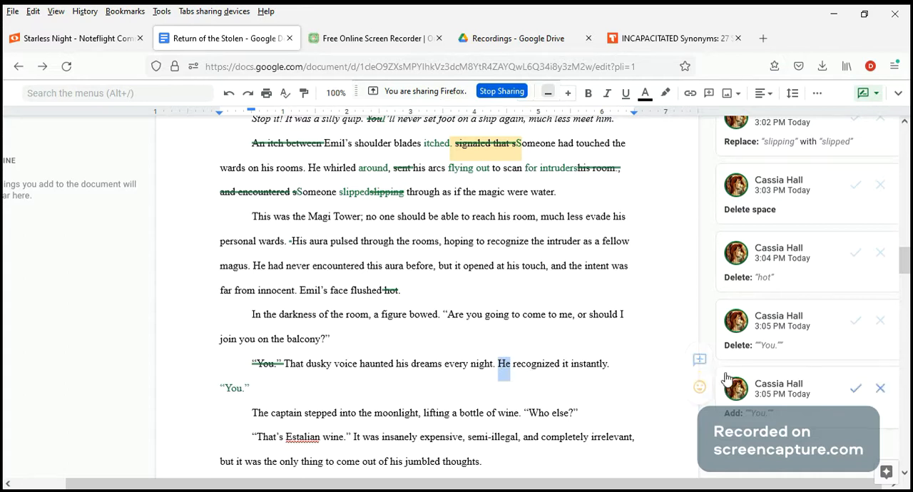
pyautogui.click(700, 360)
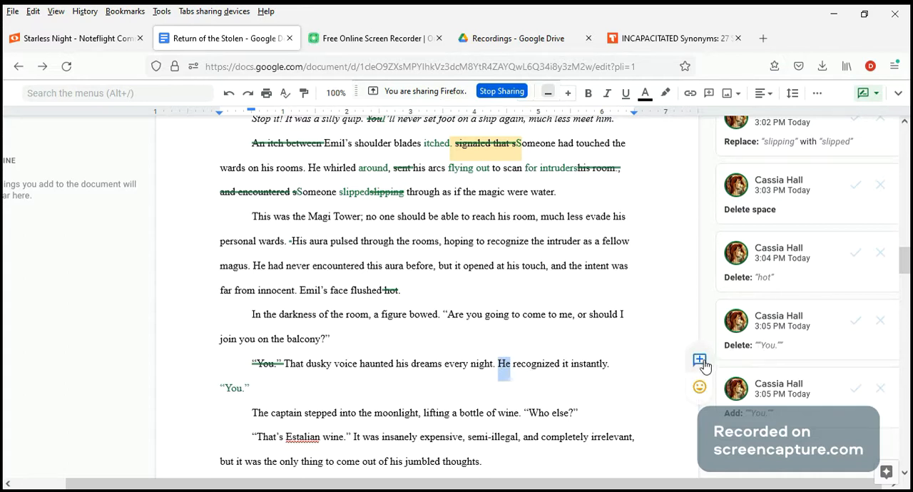
pyautogui.write('Emil')
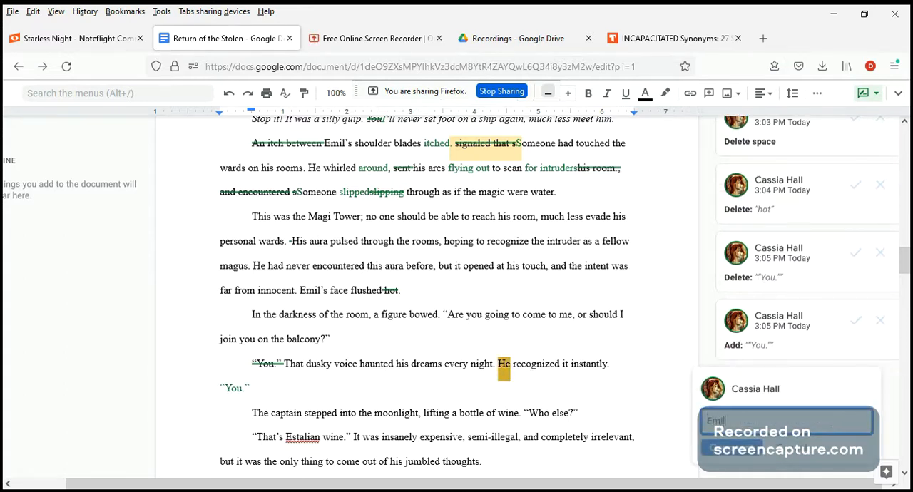
pyautogui.click(734, 448)
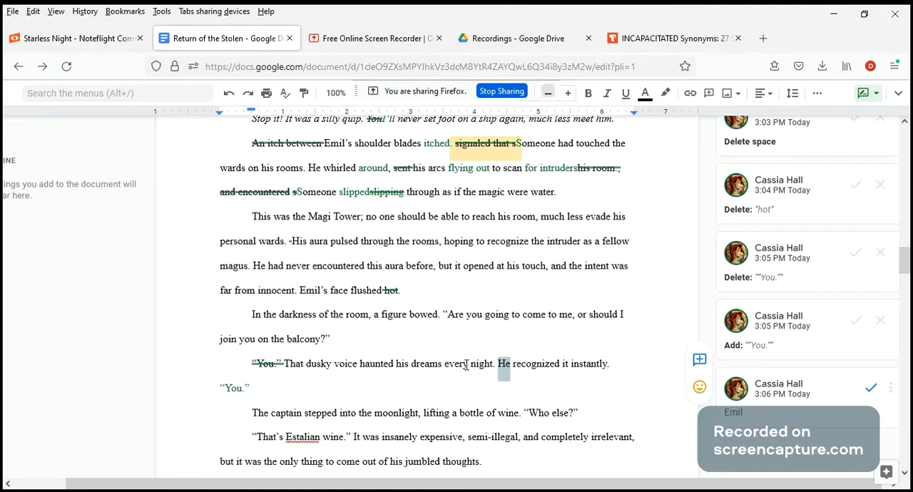
pyautogui.scroll(-2, 466, 364)
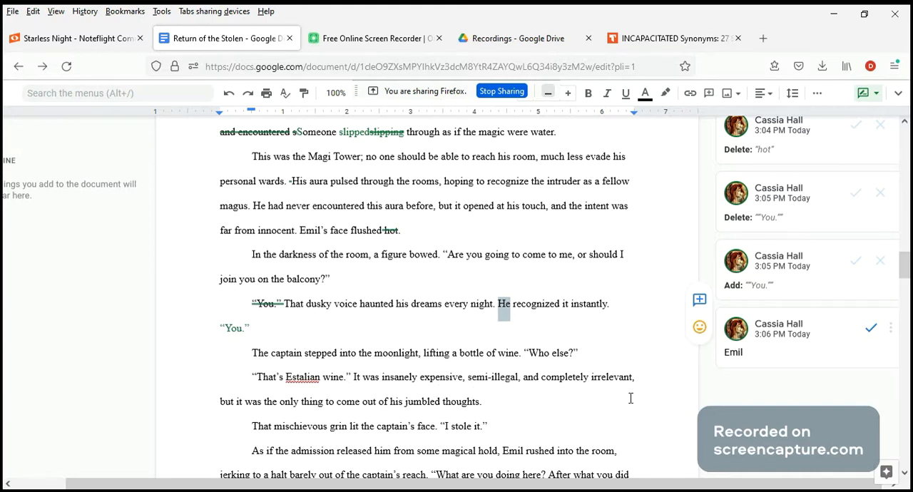
pyautogui.moveTo(634, 379); pyautogui.dragTo(354, 377)
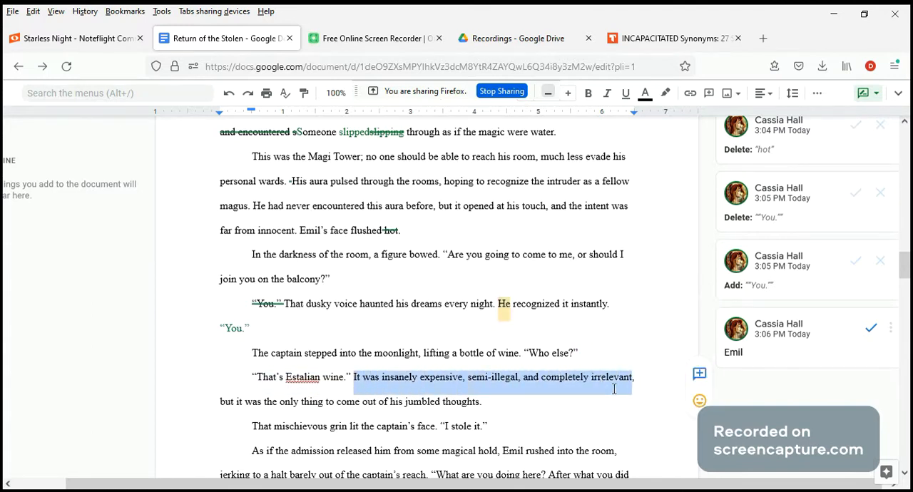
pyautogui.click(569, 382)
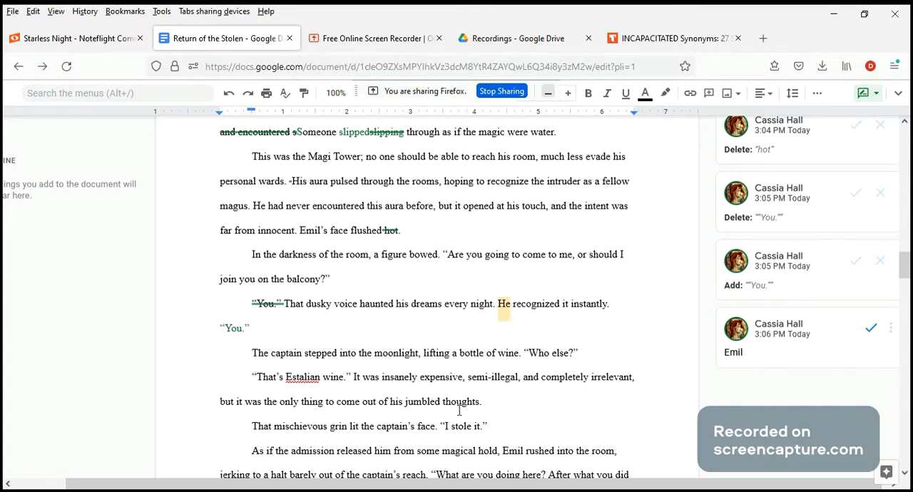
pyautogui.moveTo(480, 403); pyautogui.dragTo(326, 402)
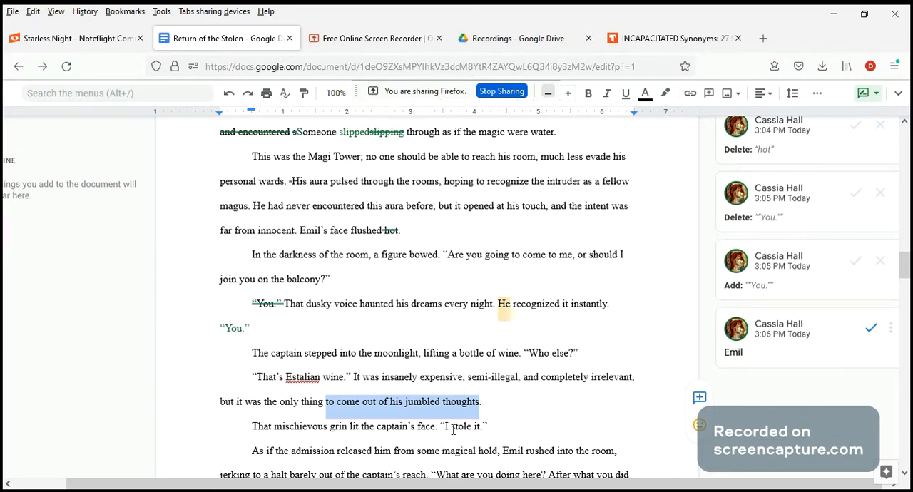
pyautogui.click(482, 406)
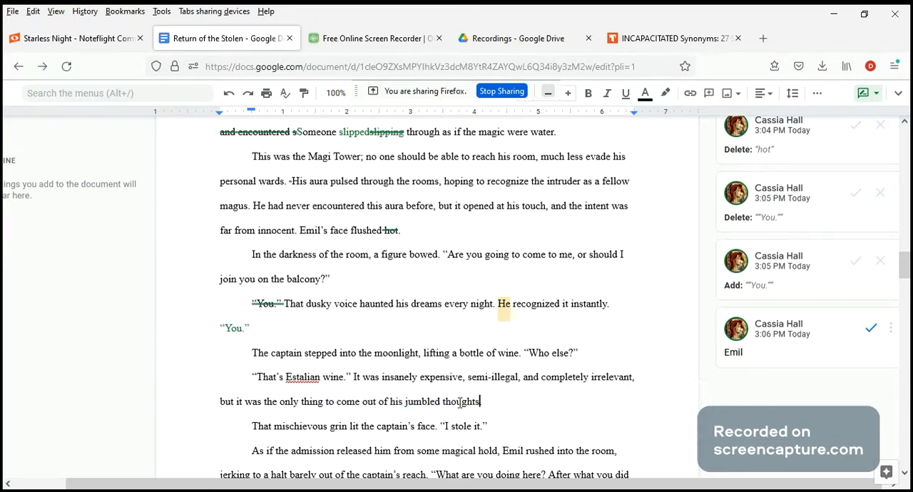
pyautogui.moveTo(244, 372); pyautogui.dragTo(642, 381)
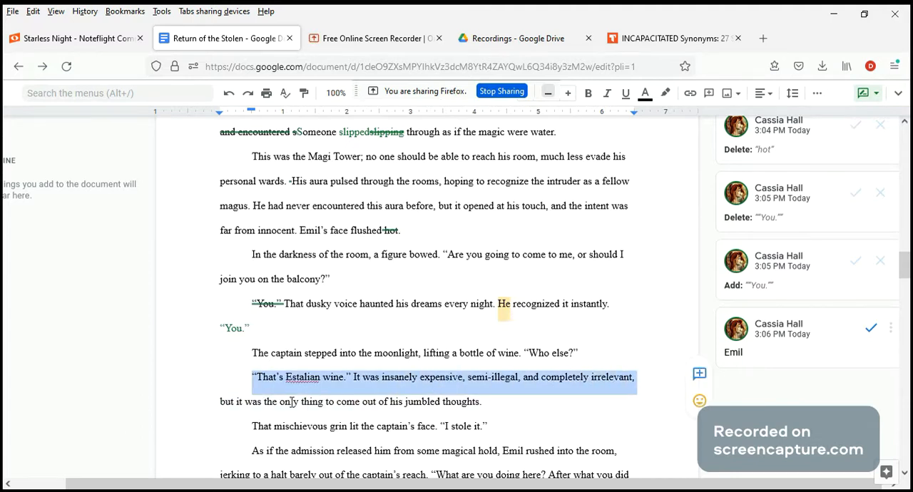
# Add the comment "??" on "the only thing to come out of his jumbled thoughts.".
pyautogui.moveTo(266, 403); pyautogui.dragTo(487, 409)
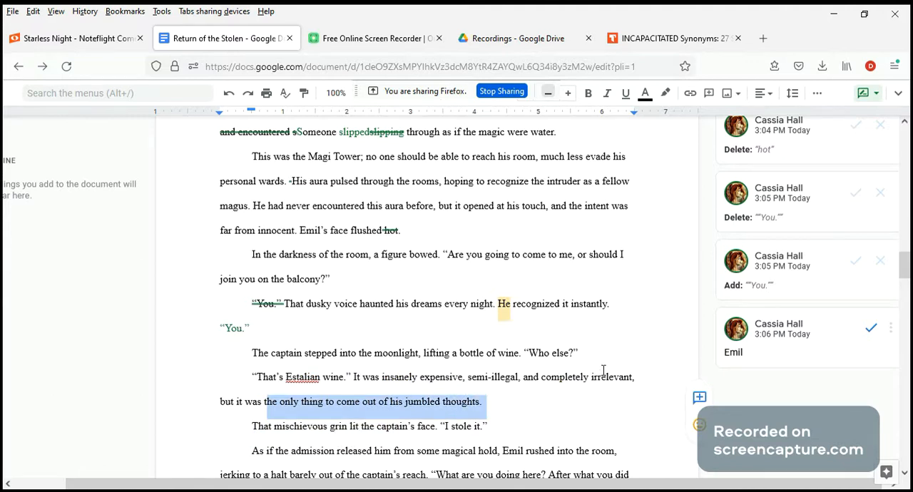
pyautogui.click(699, 397)
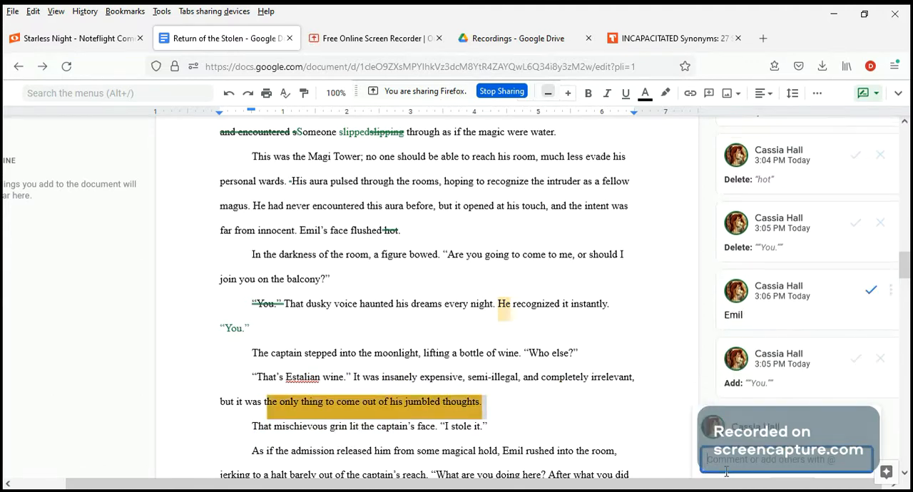
pyautogui.write('?')
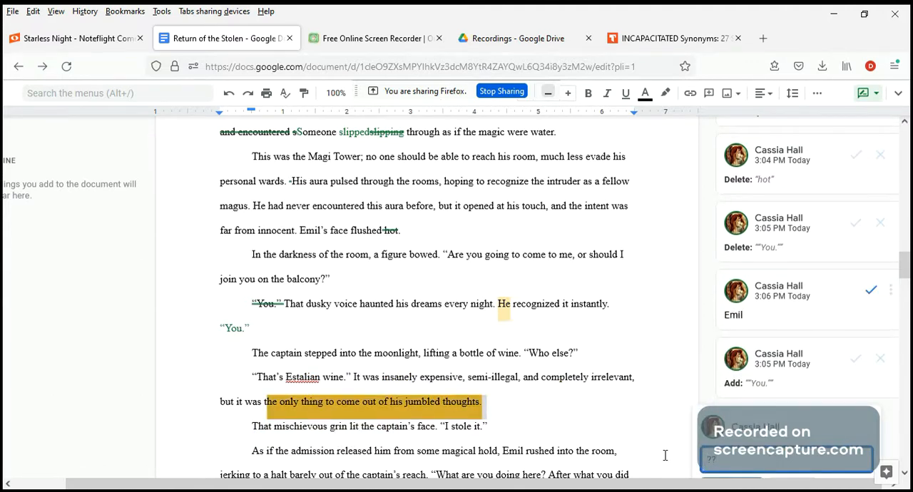
pyautogui.scroll(-3, 664, 455)
pyautogui.click(716, 370)
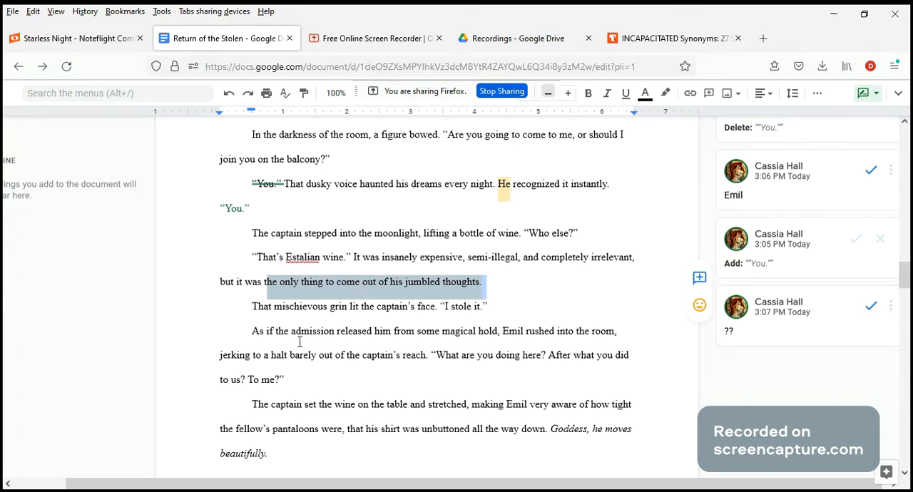
# Reread the passage from the captain stepping into the moonlight to Emil's outburst, "What are you doing here? After what you did to us? To me?".
pyautogui.scroll(-1, 313, 365)
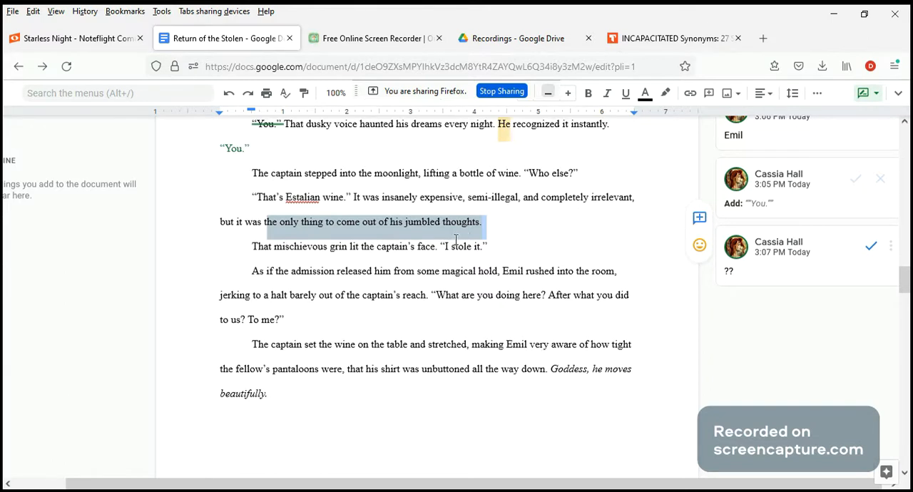
pyautogui.scroll(3, 544, 291)
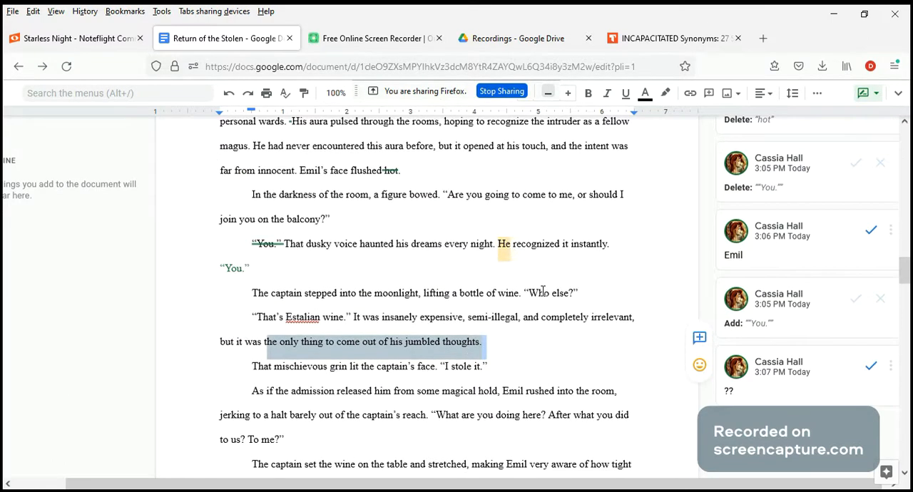
pyautogui.scroll(-2, 567, 329)
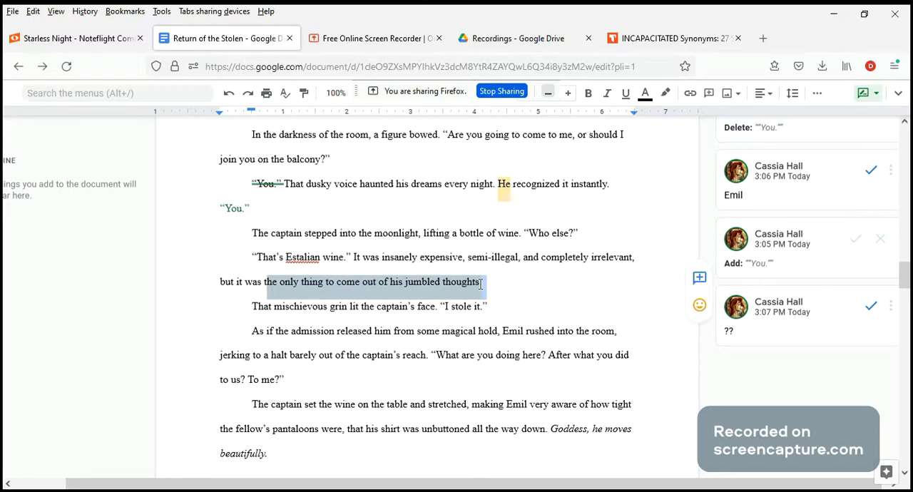
pyautogui.scroll(-1, 481, 284)
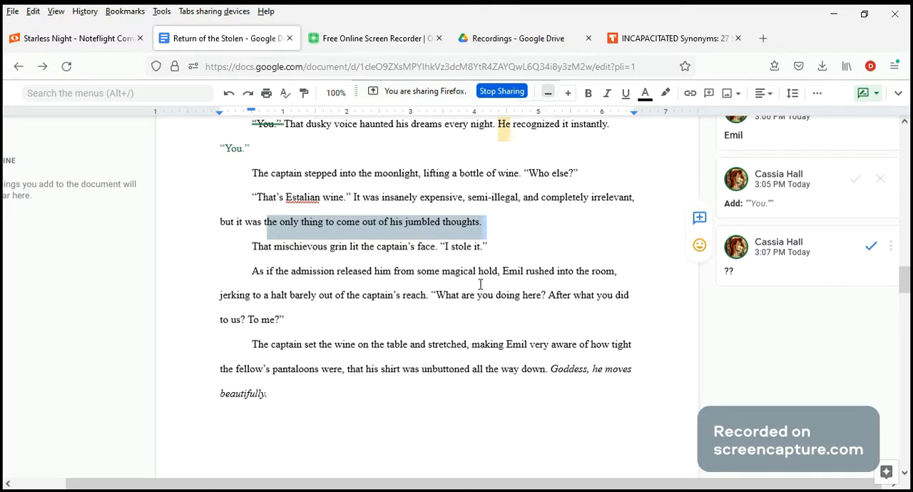
pyautogui.click(326, 226)
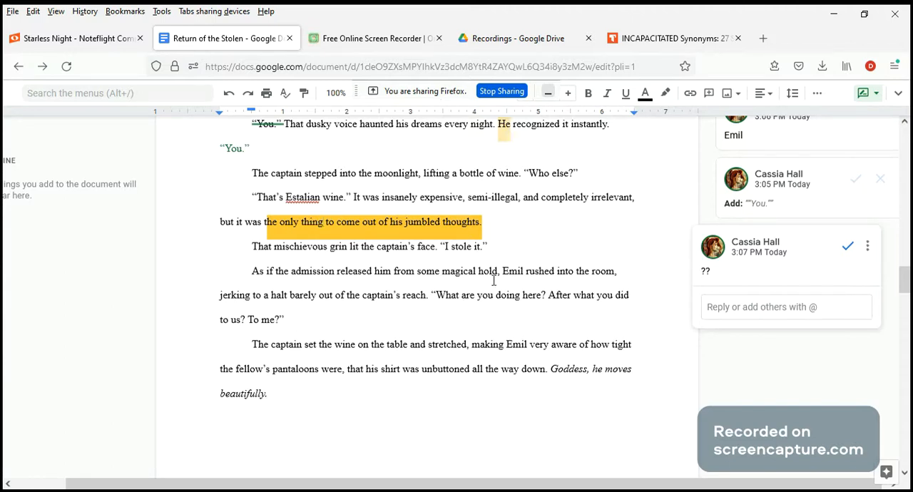
pyautogui.moveTo(502, 273); pyautogui.dragTo(620, 271)
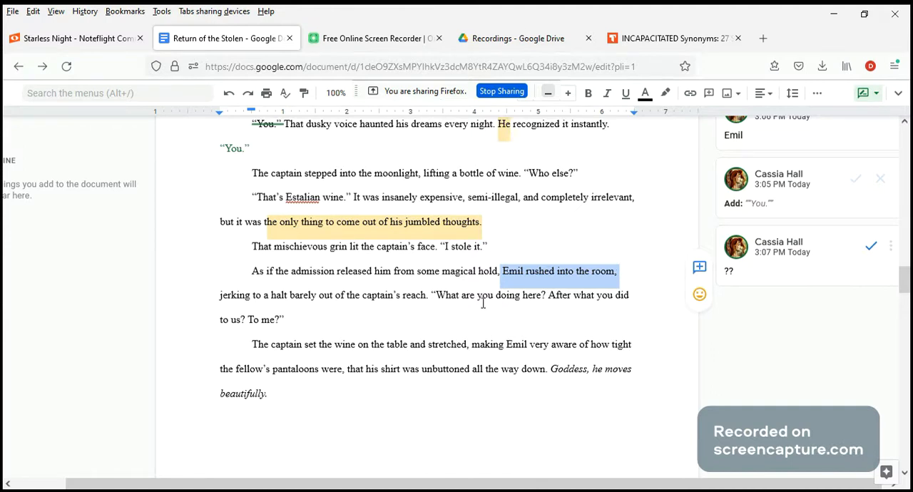
pyautogui.click(435, 296)
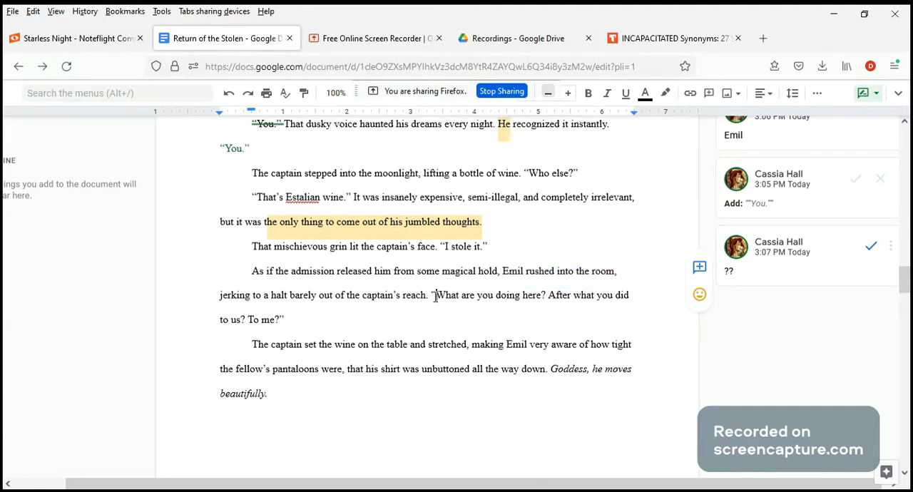
pyautogui.keyDown('shift'); pyautogui.click(438, 312); pyautogui.keyUp('shift')
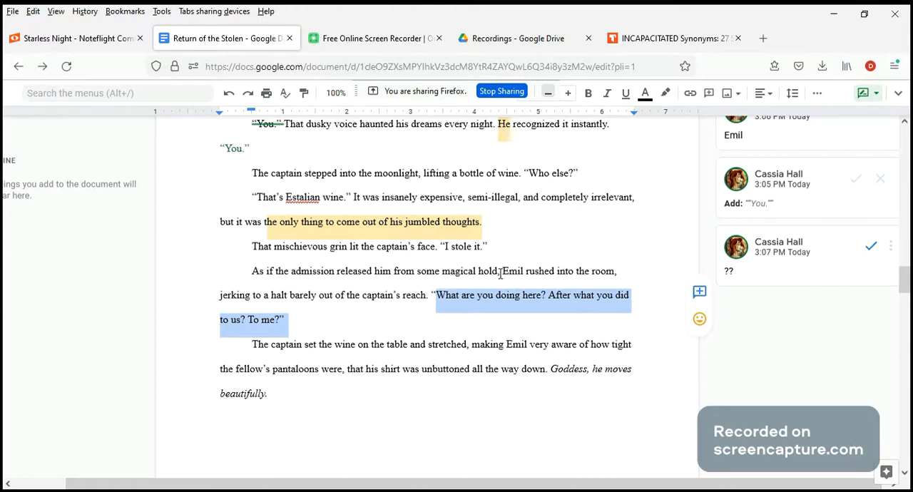
# Add the comment "what's he feeling? apart from anger" on the phrase "Emil rushed into the room".
pyautogui.moveTo(502, 272); pyautogui.dragTo(615, 270)
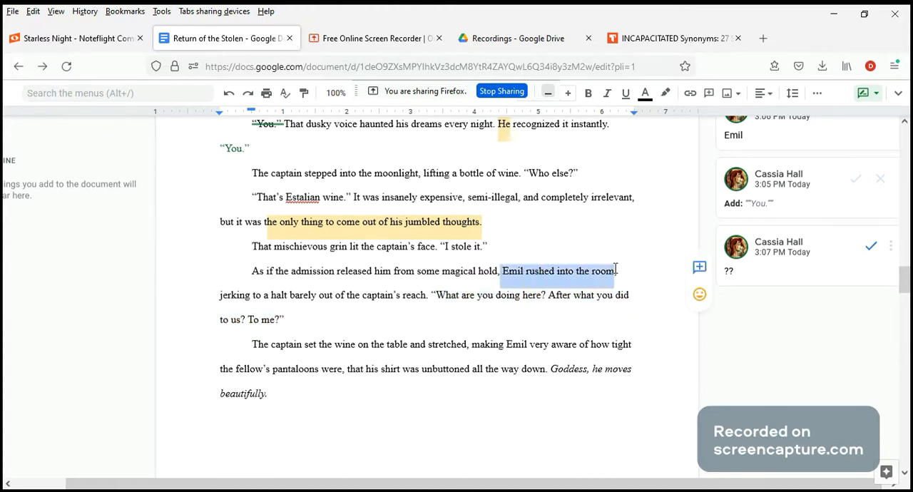
pyautogui.click(699, 267)
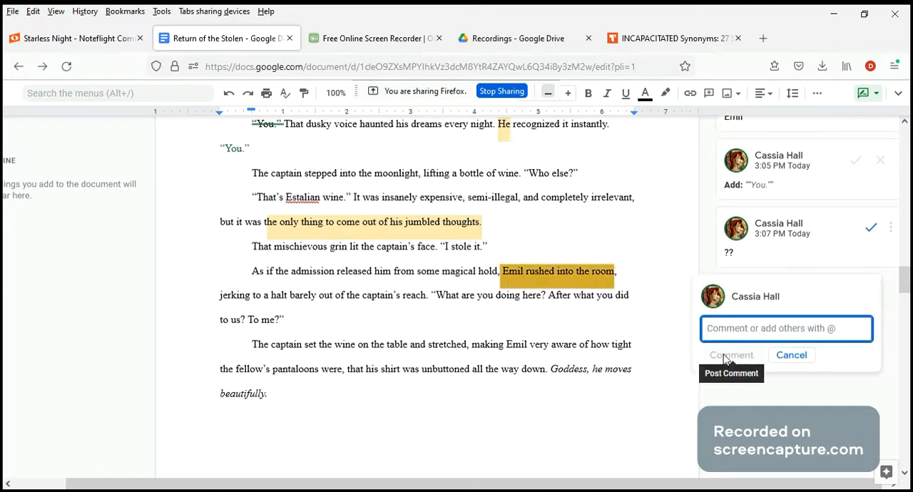
pyautogui.write("what's he feeling ")
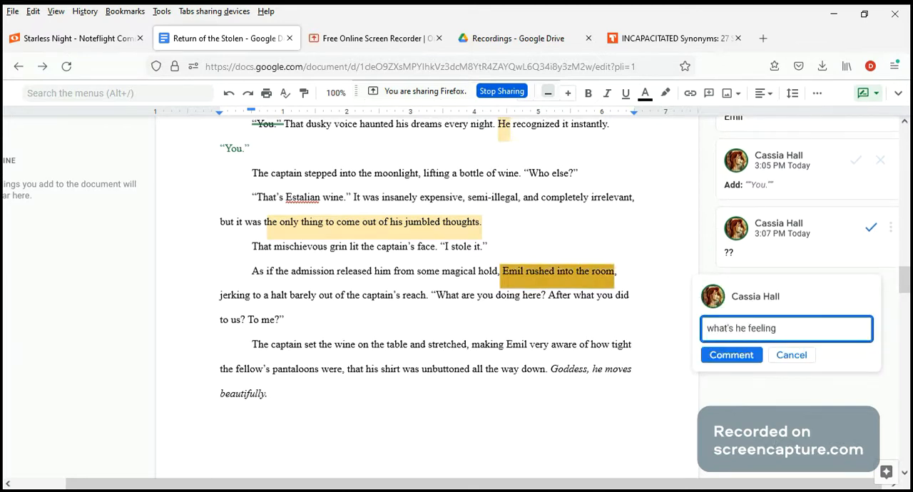
pyautogui.write('?')
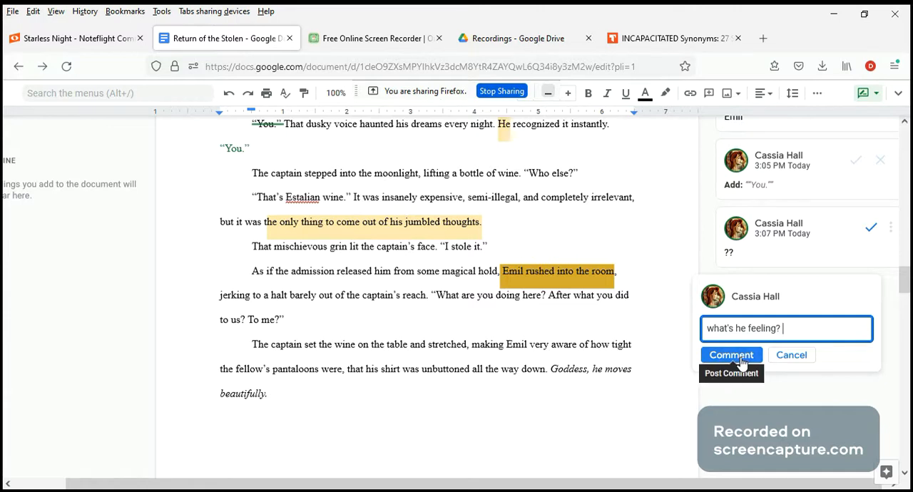
pyautogui.write('apart from anger')
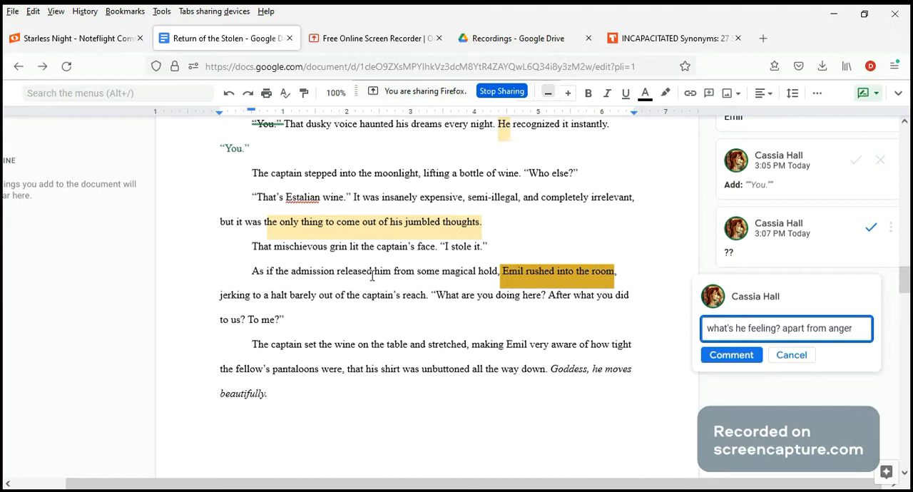
pyautogui.click(741, 362)
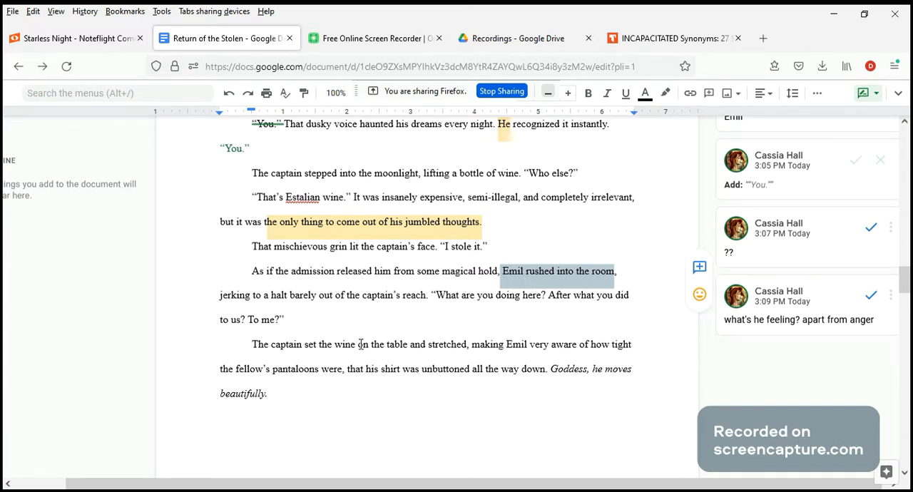
# Reply "expand a little" to the "??" comment on "the only thing to come out of his jumbled thoughts.".
pyautogui.scroll(-2, 319, 317)
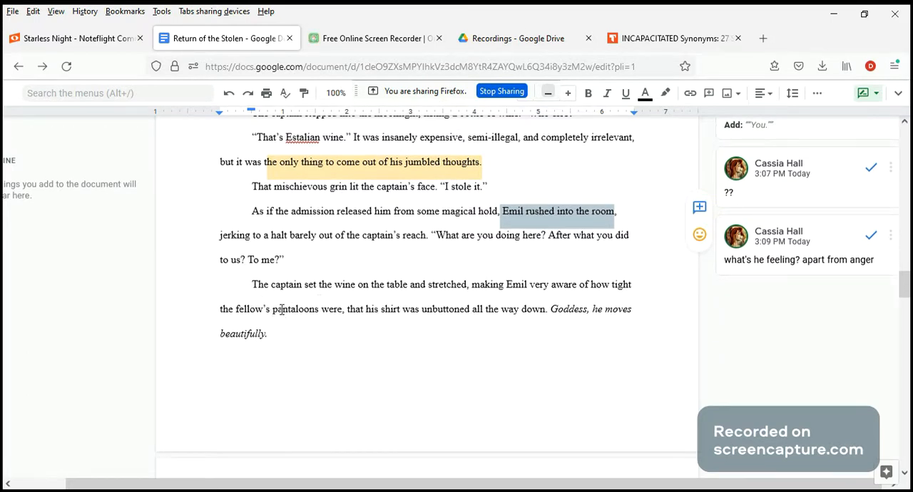
pyautogui.moveTo(472, 286); pyautogui.dragTo(552, 311)
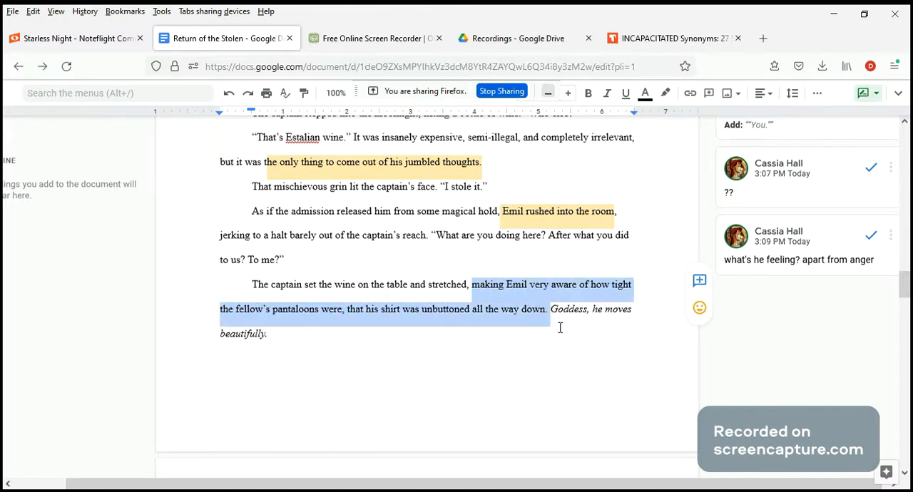
pyautogui.click(564, 340)
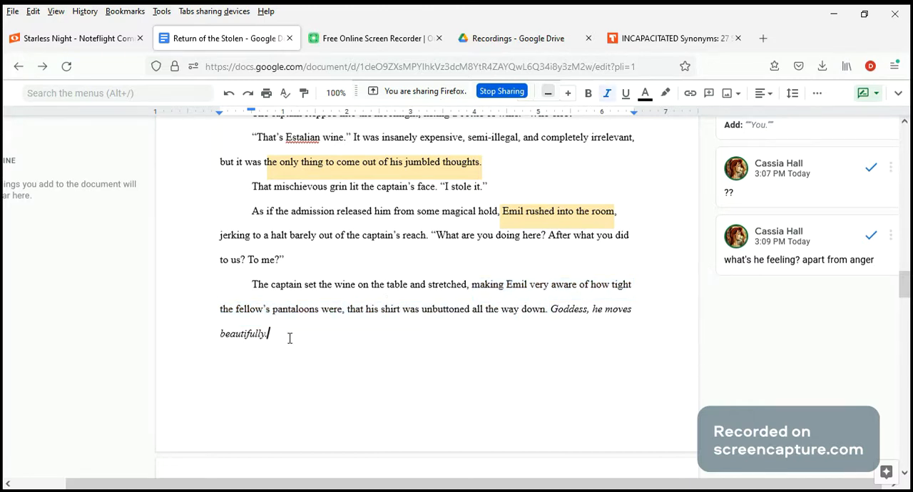
pyautogui.scroll(3, 357, 383)
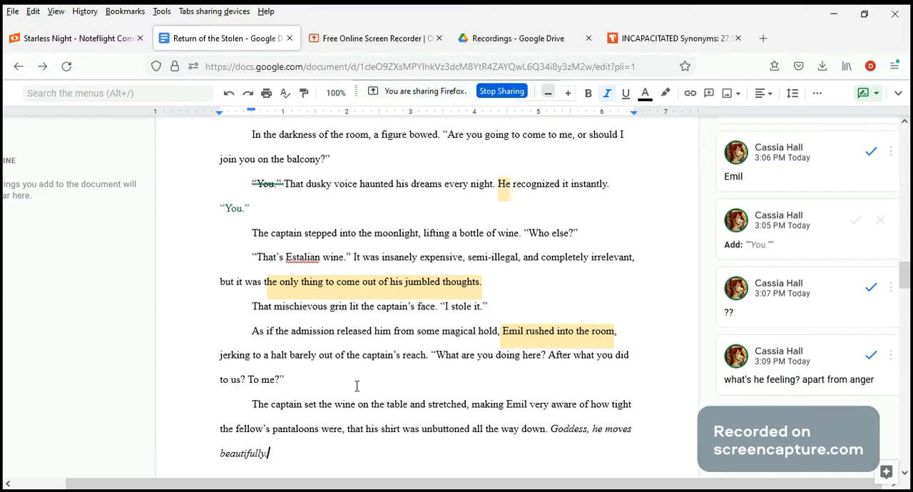
pyautogui.click(434, 284)
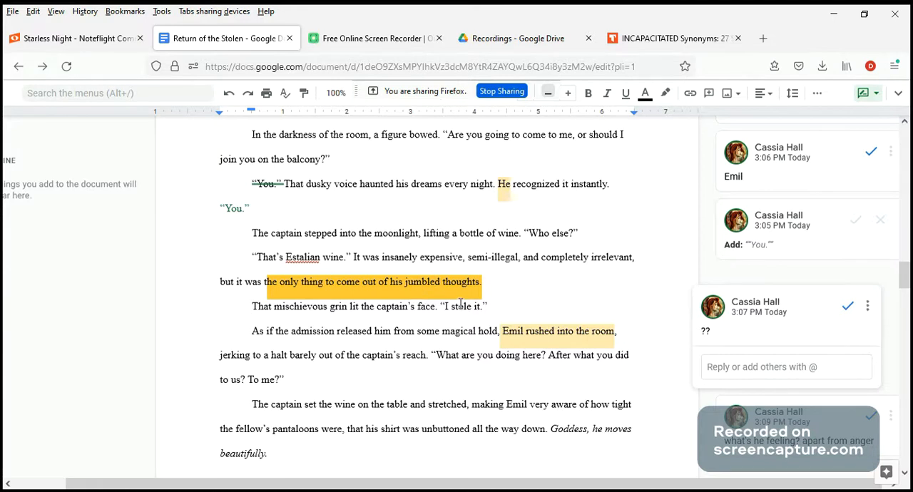
pyautogui.moveTo(479, 284); pyautogui.dragTo(388, 283)
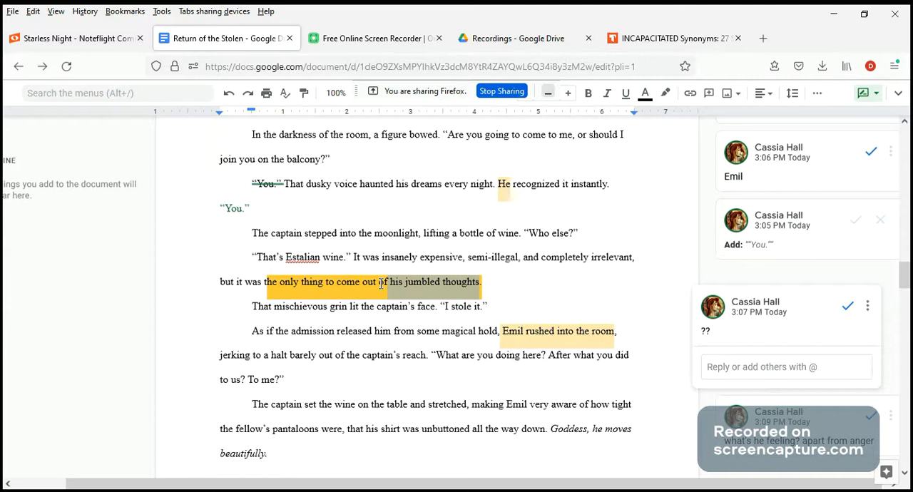
pyautogui.click(715, 371)
pyautogui.write('expand ')
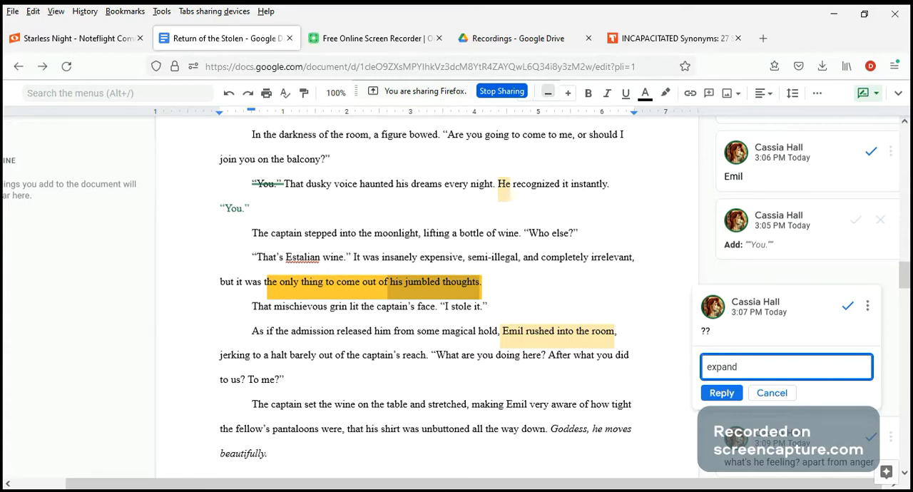
pyautogui.write('a little')
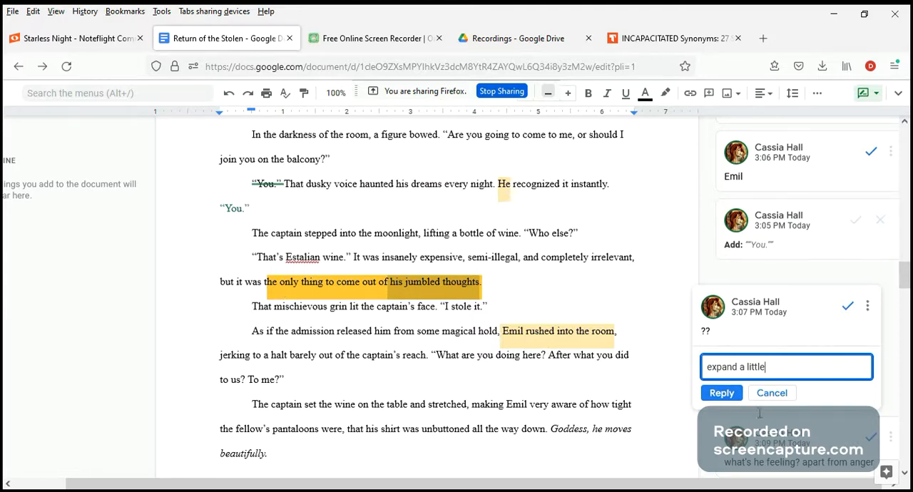
pyautogui.click(726, 393)
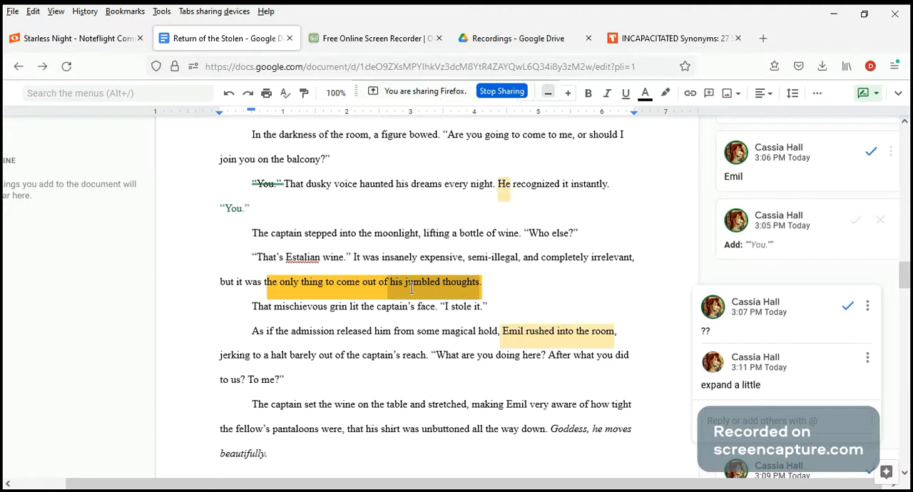
pyautogui.scroll(-4, 485, 332)
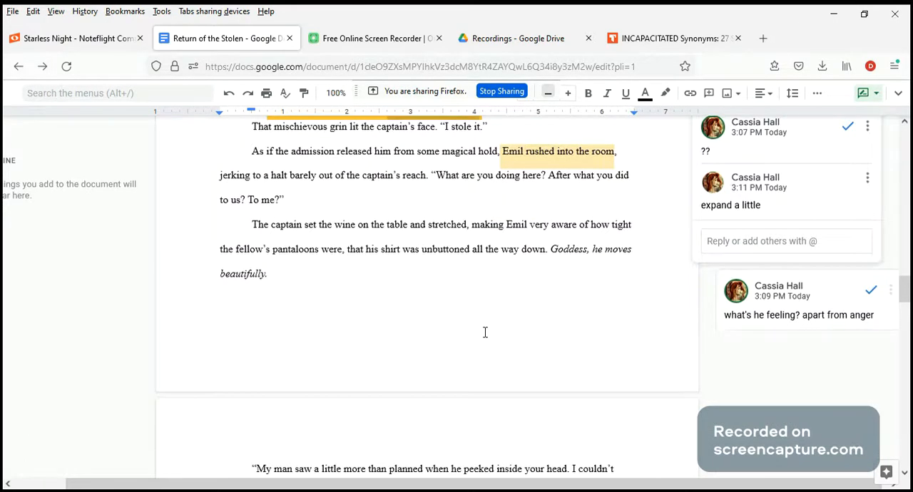
pyautogui.scroll(10, 485, 332)
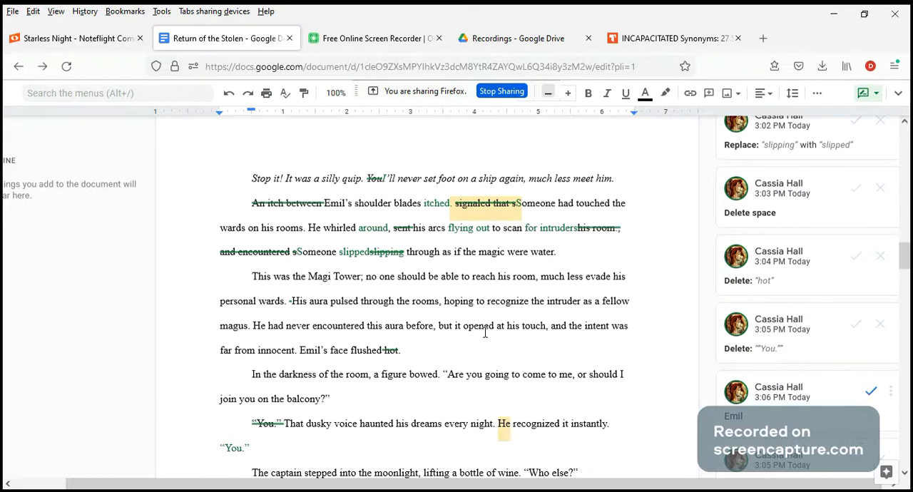
pyautogui.scroll(-3, 485, 332)
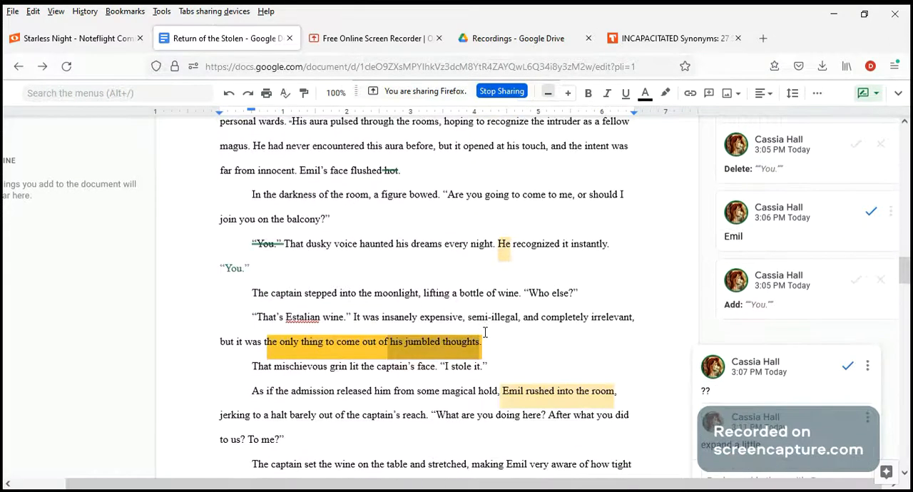
pyautogui.scroll(-3, 485, 332)
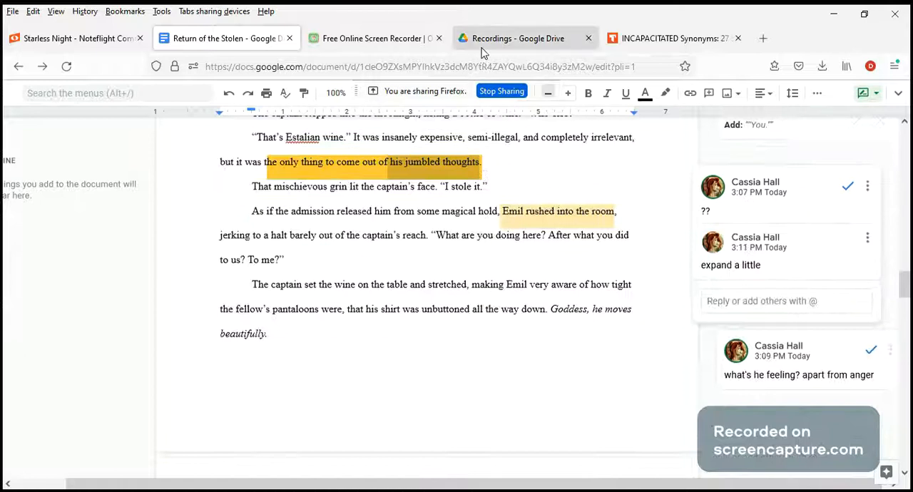